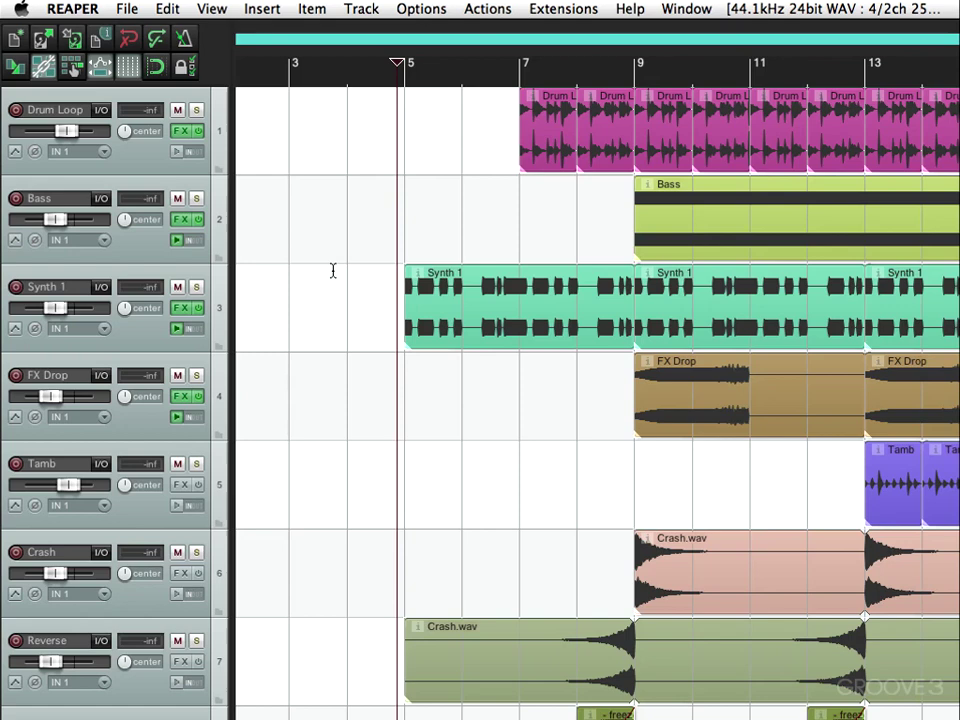
Bring up the SWS extension site and go to its Installation page, down to the OSX installation notes.
key("super+Tab")
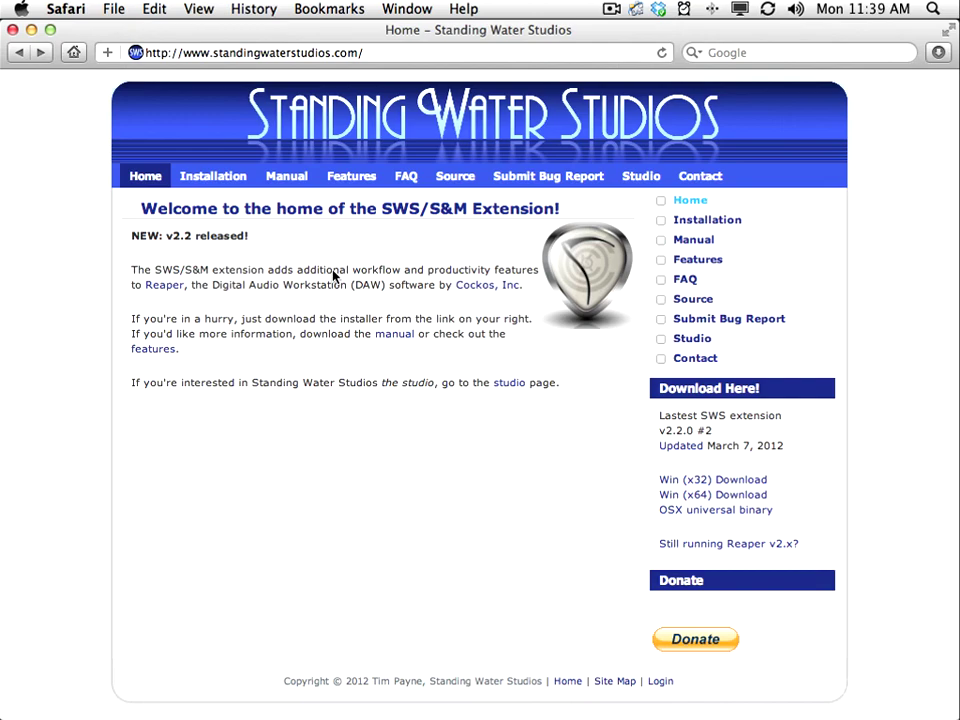
left_click(707, 220)
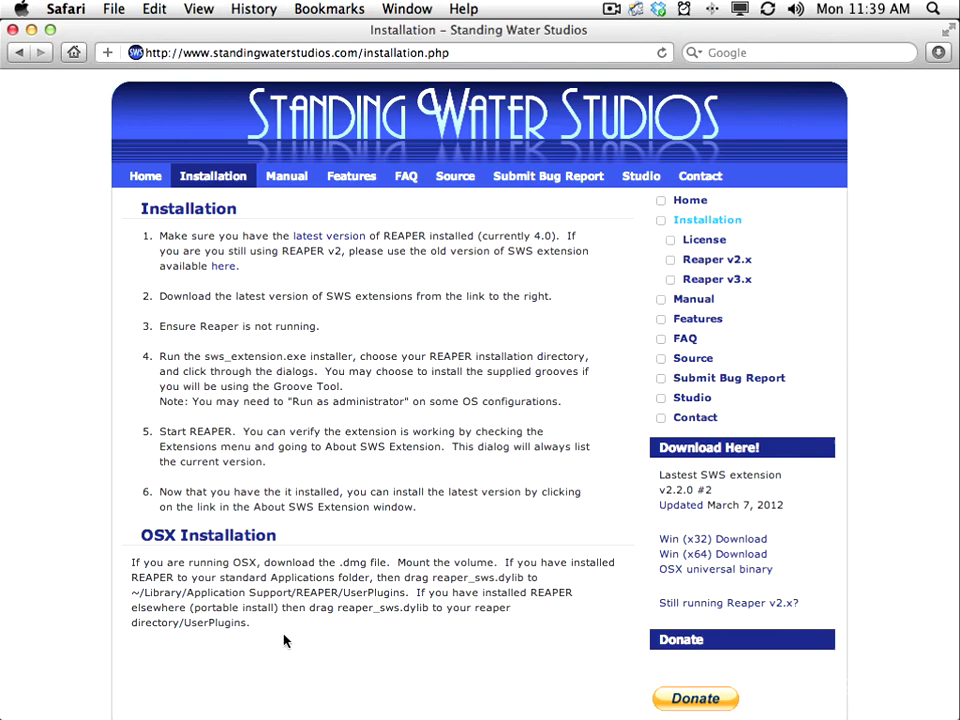
scroll(284, 640, "down", 3)
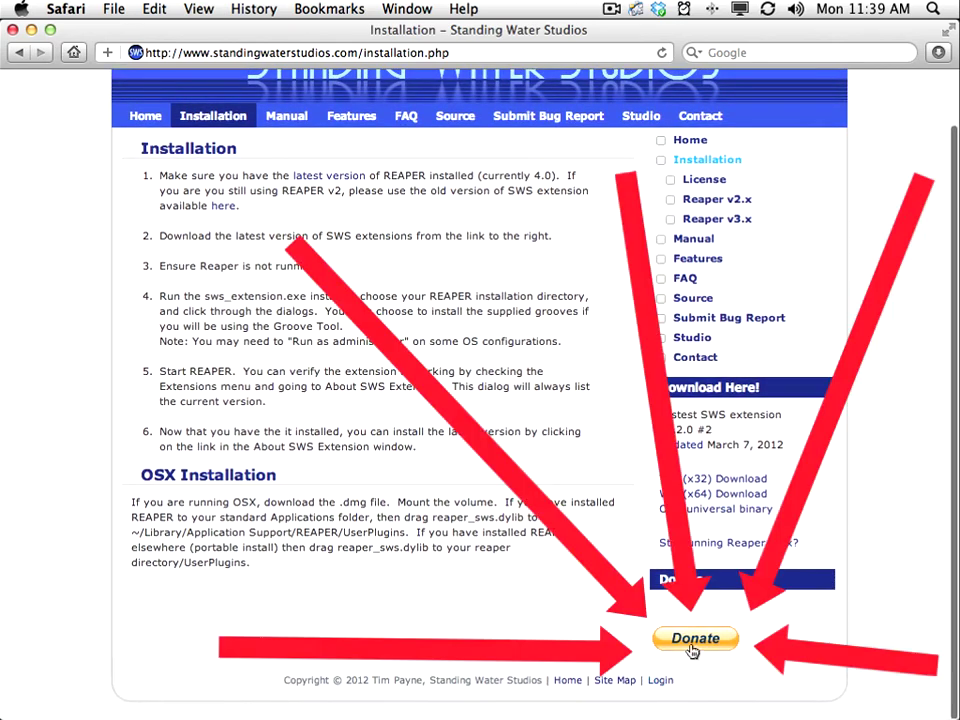
On the PayPal donation page, set the SWS Extension donation amount to 20 and update the total.
left_click(689, 648)
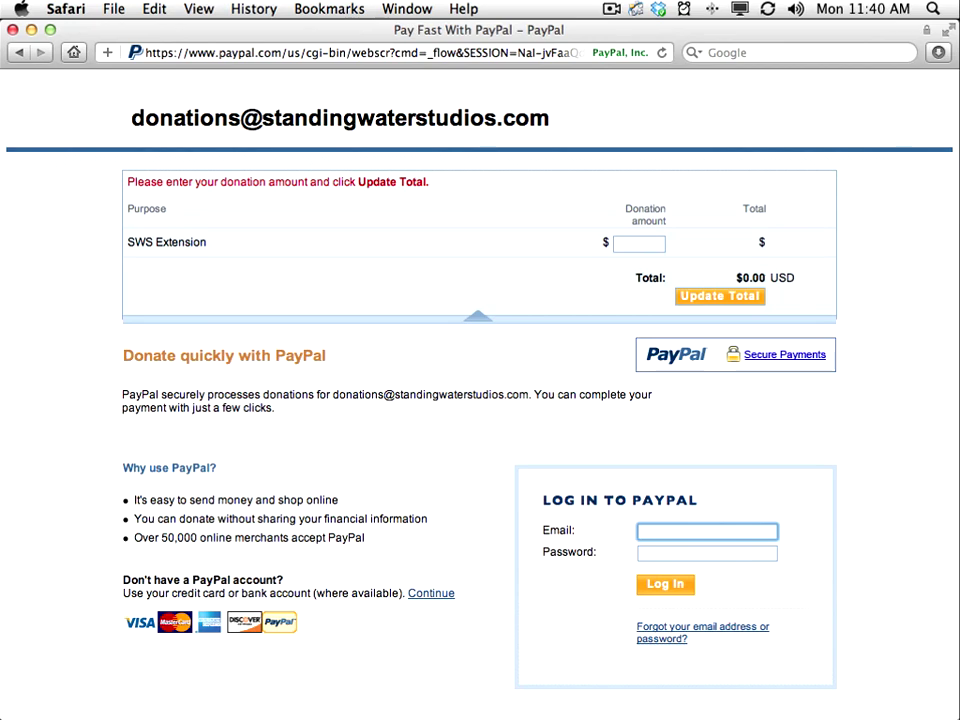
left_click(639, 243)
type("10")
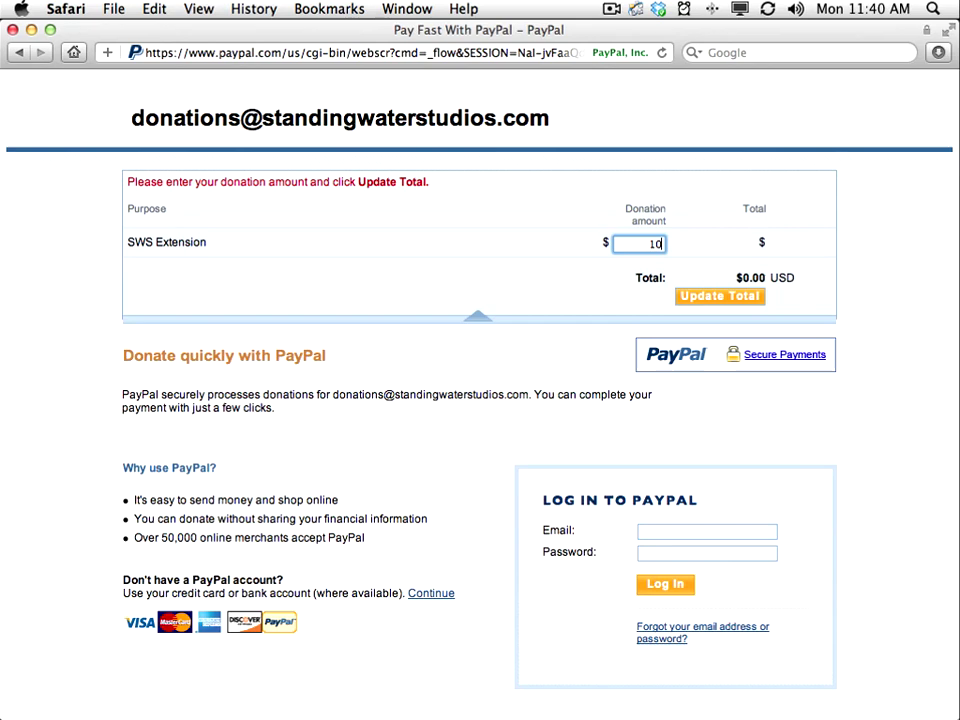
key("BackSpace")
key("BackSpace")
type("20")
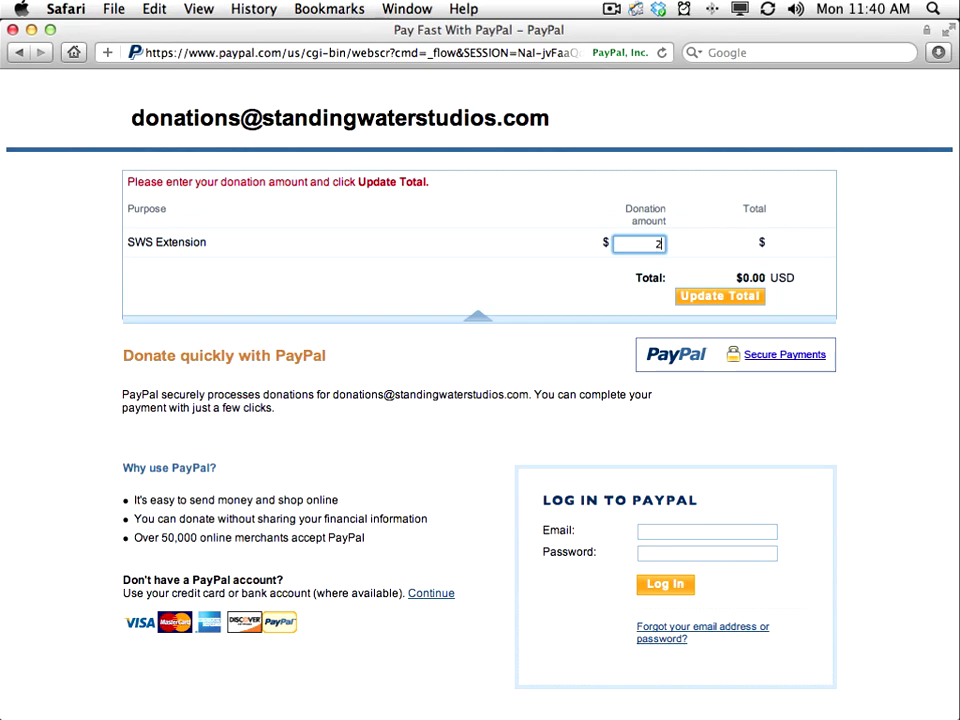
left_click(710, 303)
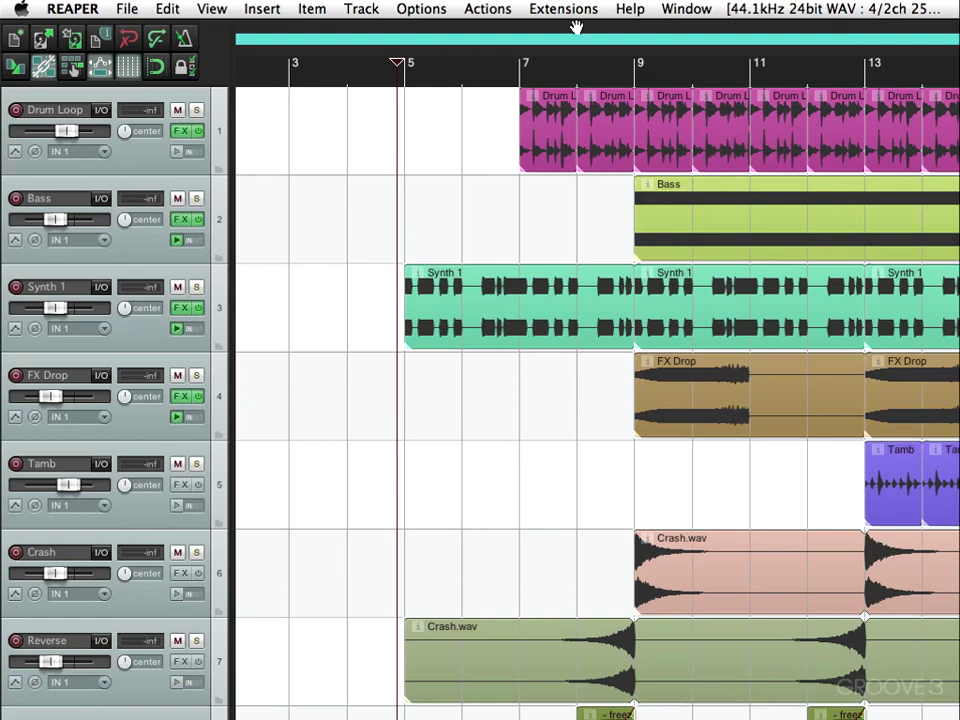
left_click(575, 8)
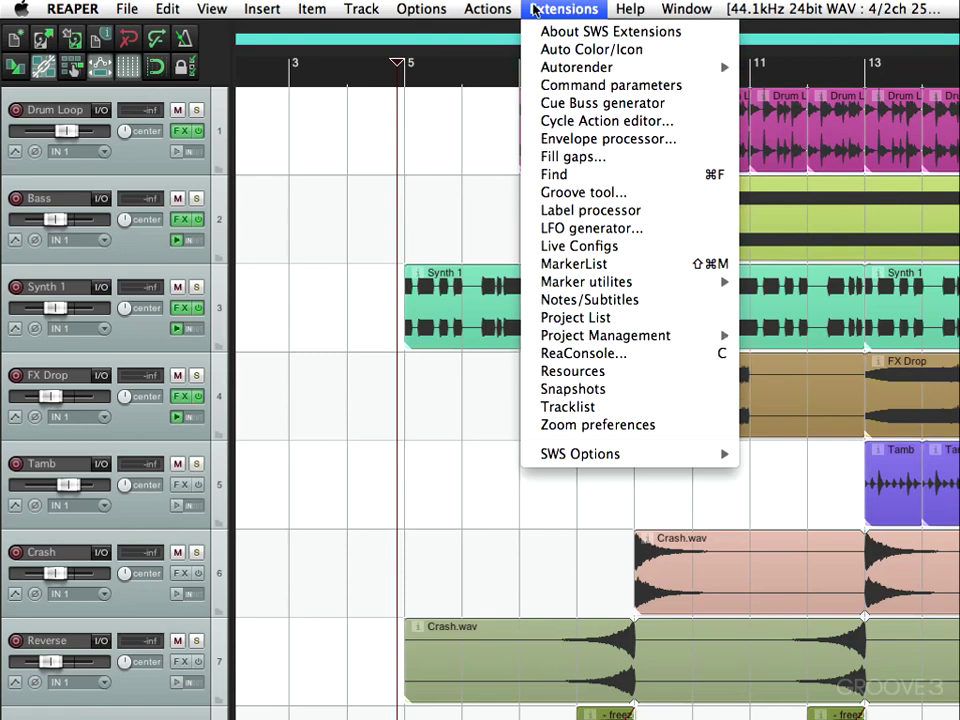
left_click(540, 9)
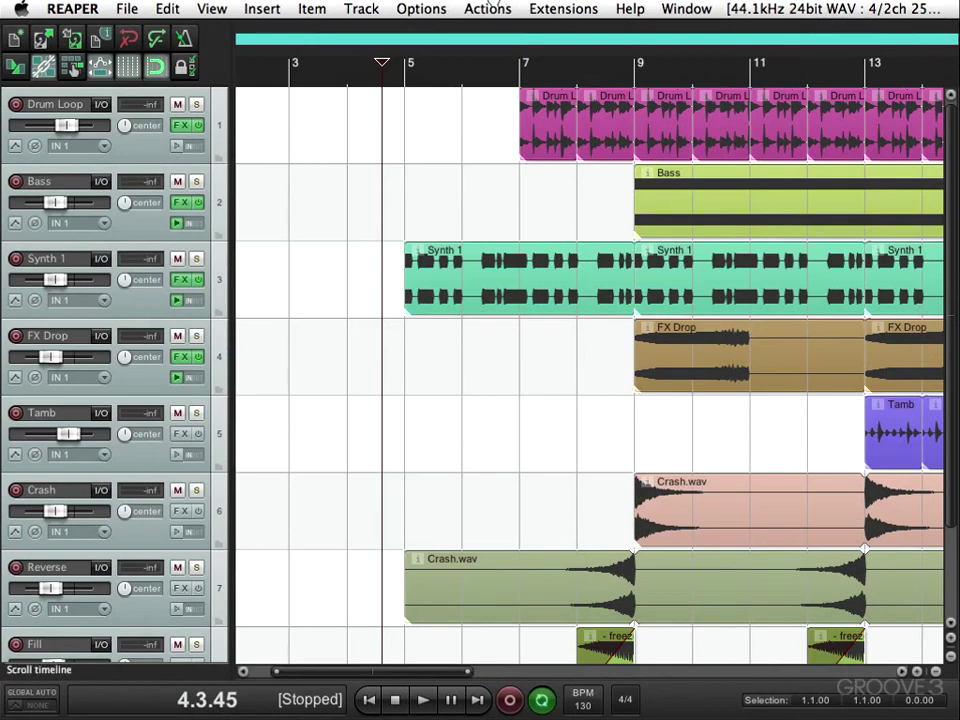
Open Actions > Show action list and filter it by 'sws' to show the SWS/AW and SWS/S&M actions.
left_click(492, 10)
left_click(467, 31)
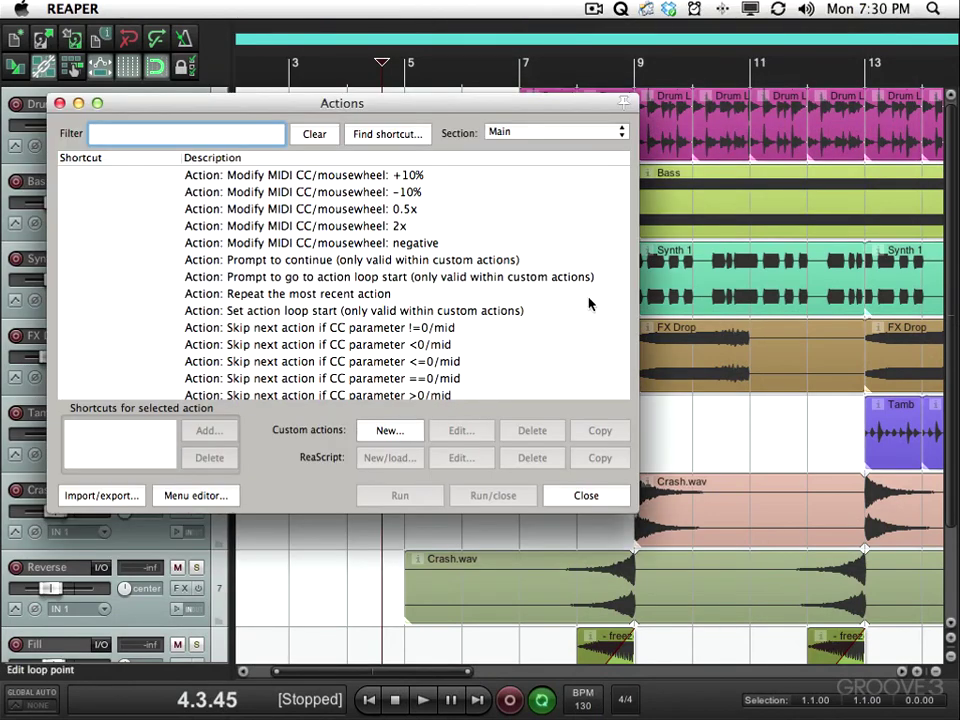
scroll(521, 231, "down", 3)
scroll(521, 231, "down", 20)
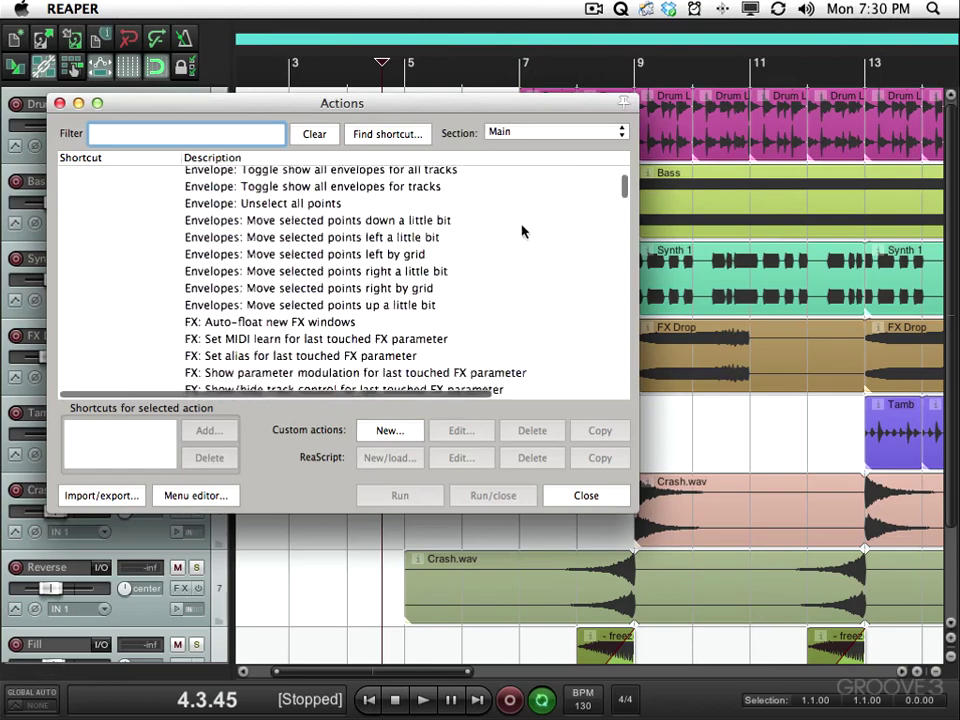
scroll(521, 231, "down", 20)
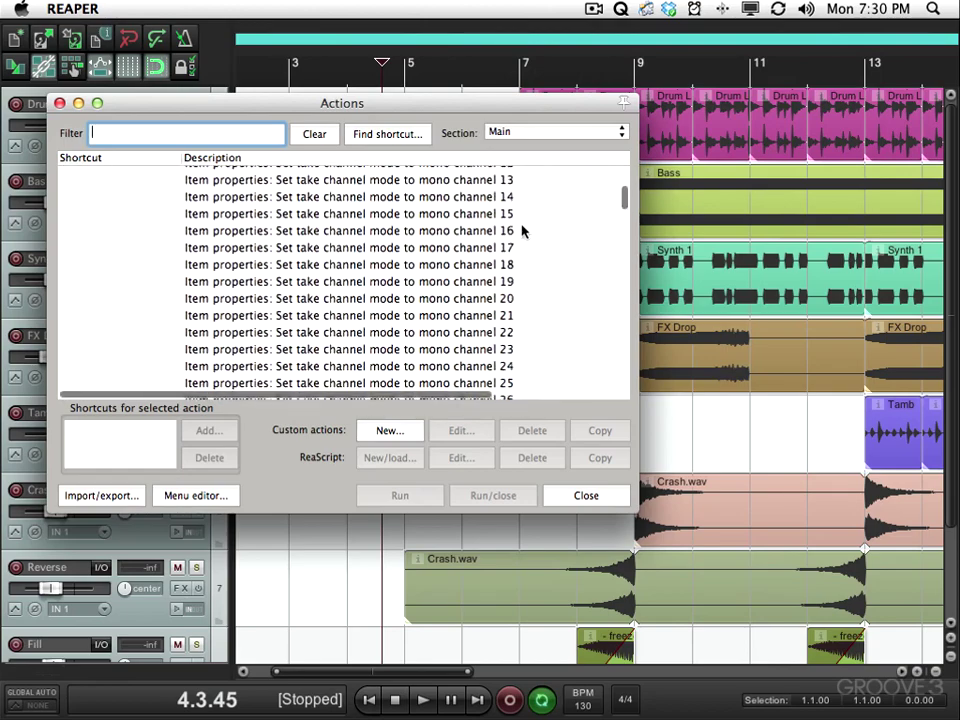
scroll(521, 231, "up", 1)
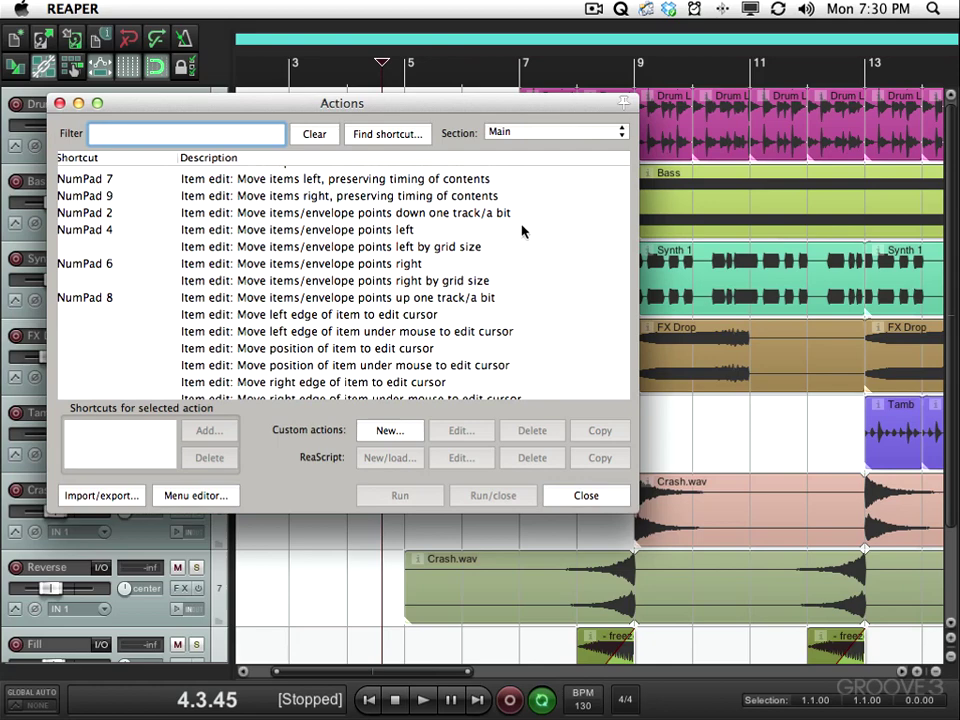
type("sws")
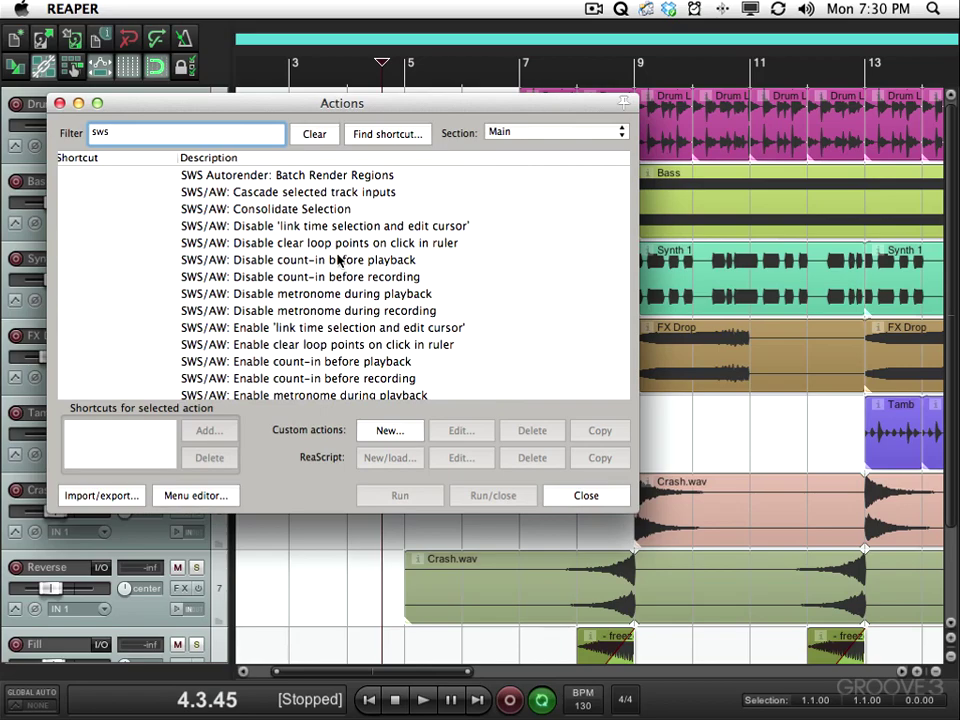
scroll(338, 260, "down", 20)
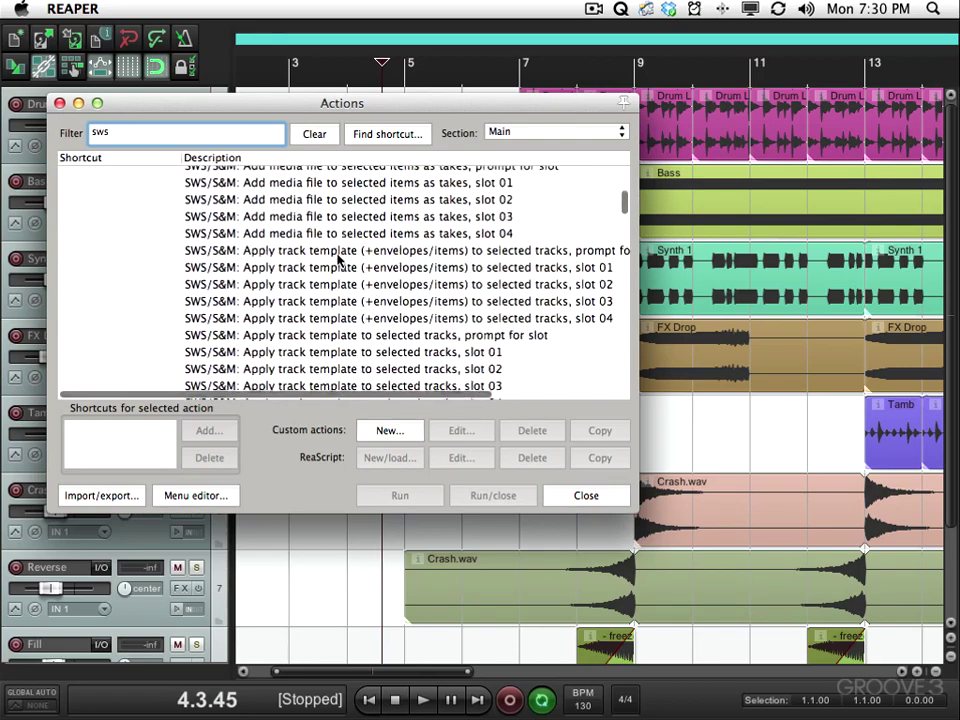
scroll(338, 260, "down", 5)
scroll(338, 260, "up", 20)
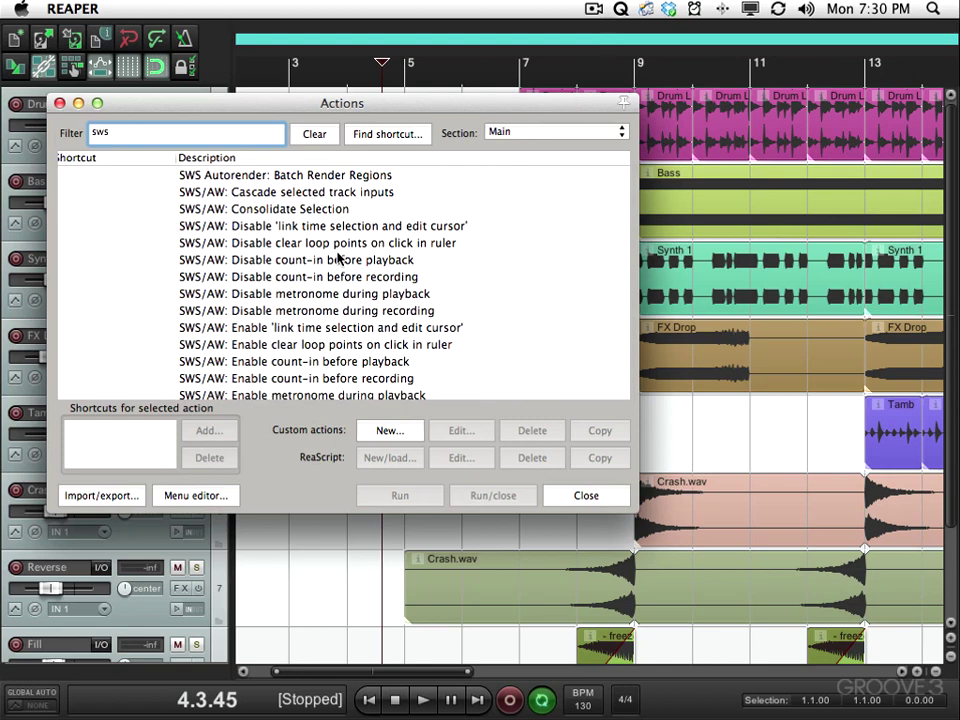
Replace the action filter with 'solo' and select 'Item properties: Toggle solo'.
double_click(168, 139)
type("solo")
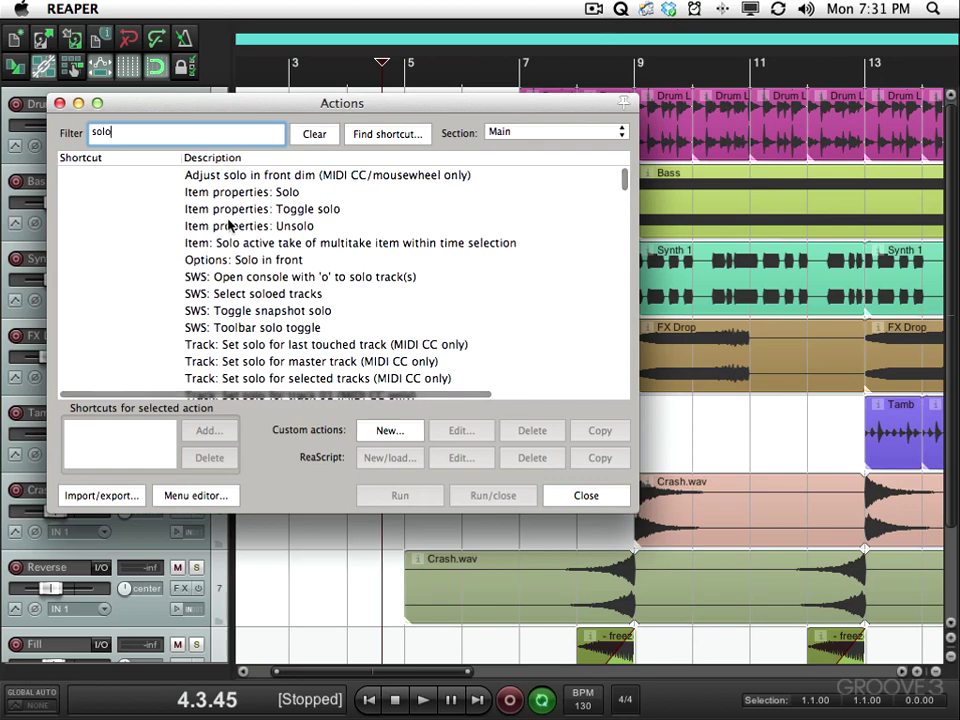
scroll(228, 225, "up", 1)
scroll(226, 223, "down", 10)
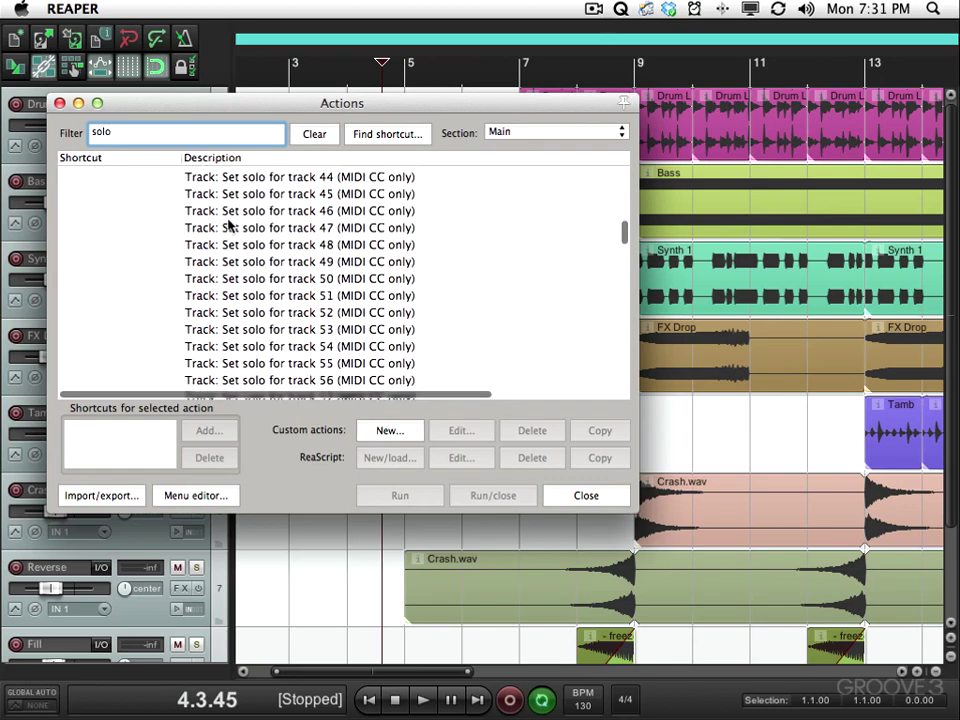
scroll(228, 223, "up", 10)
scroll(228, 225, "down", 1)
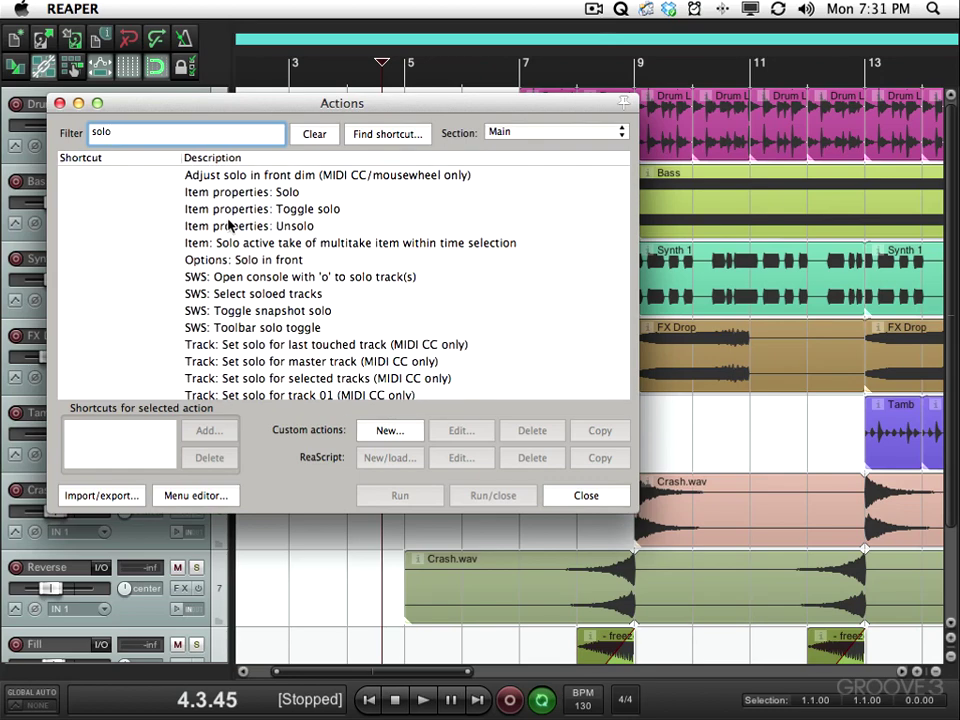
left_click(246, 211)
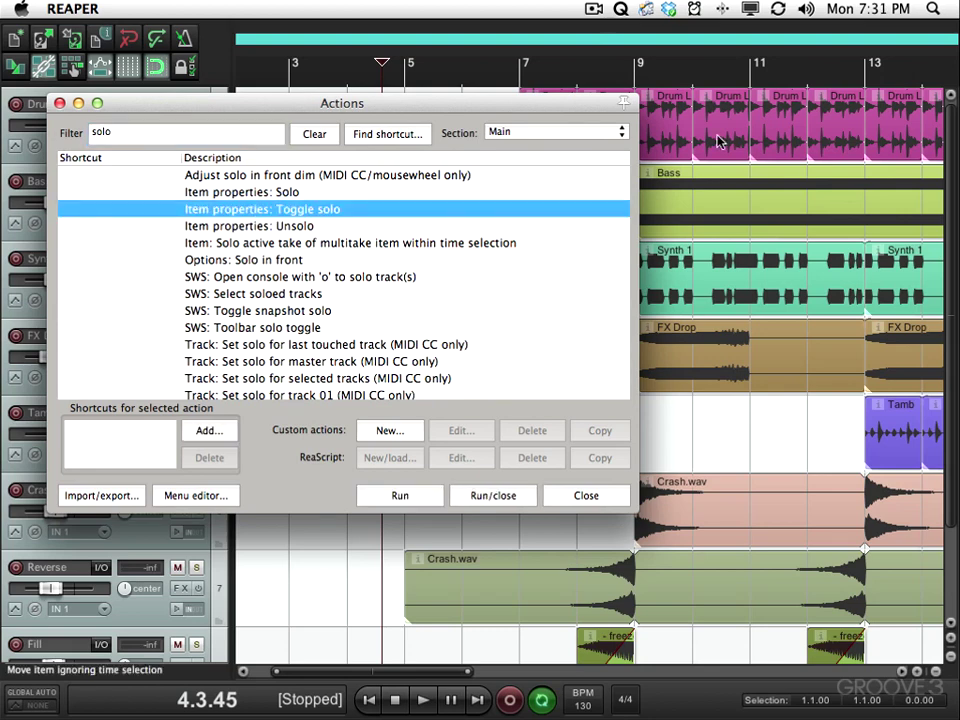
Test Toggle solo on a Drum Loop item, leaving it soloed, and play from bar 10.
left_click(718, 145)
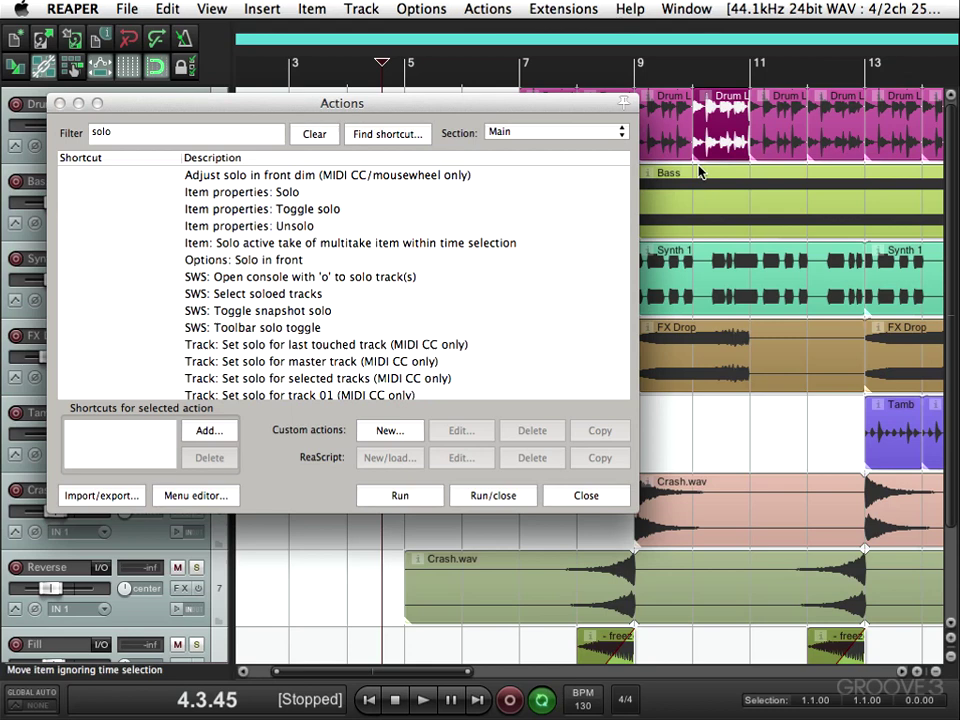
left_click(283, 218)
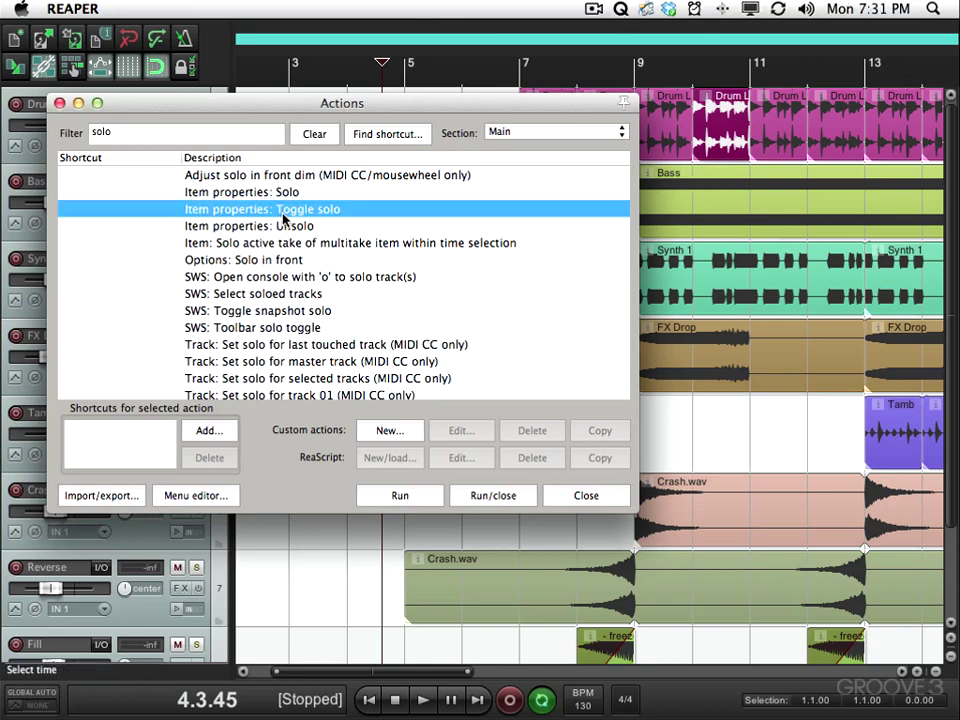
left_click(398, 497)
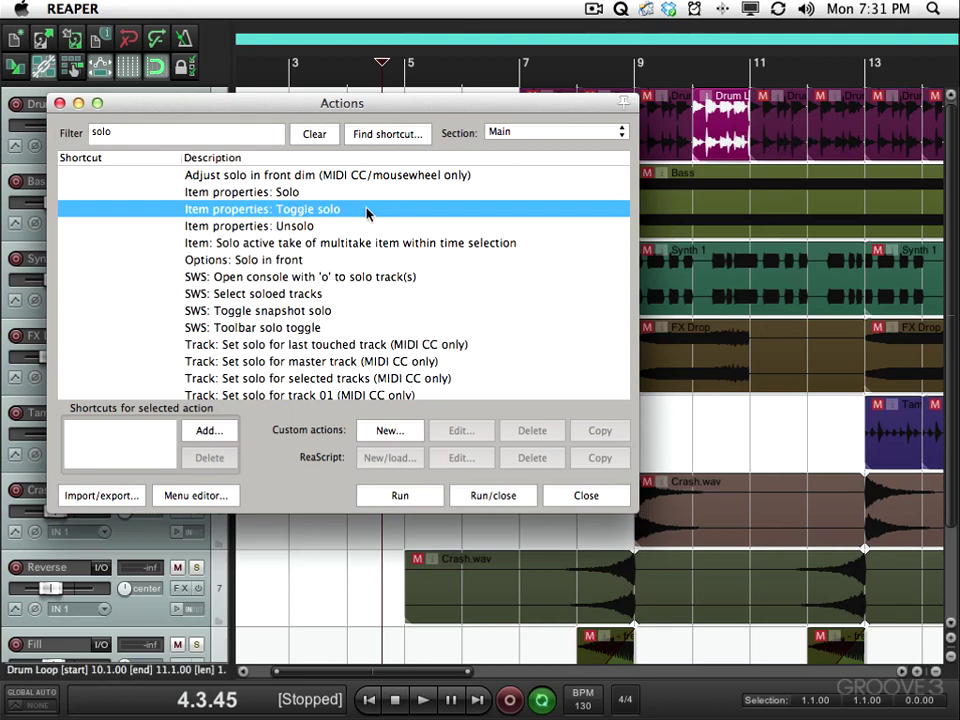
left_click(392, 497)
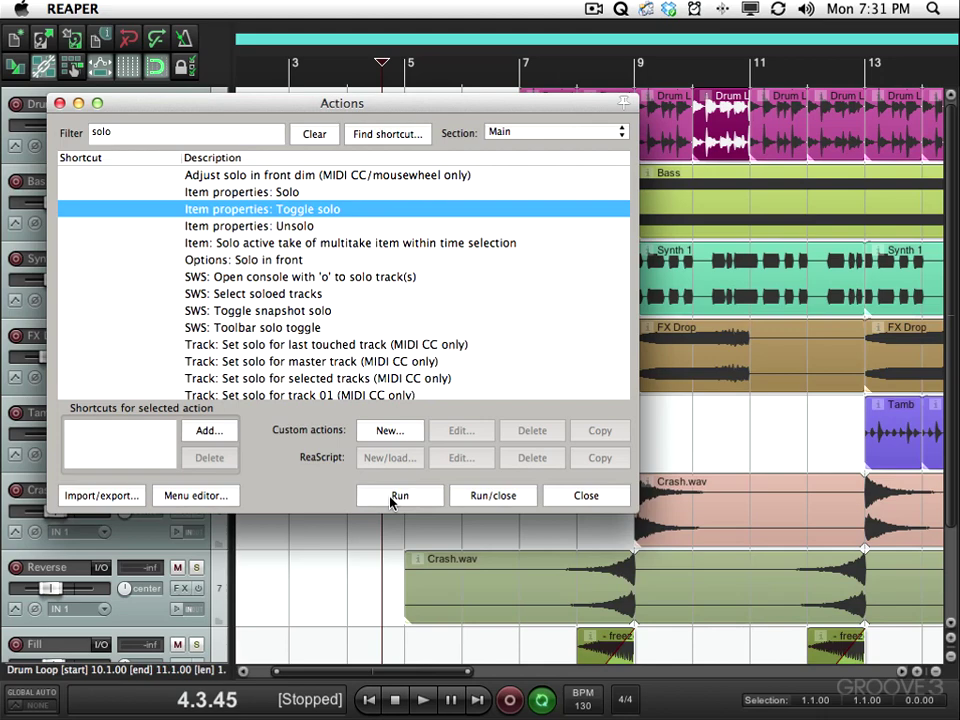
left_click(394, 497)
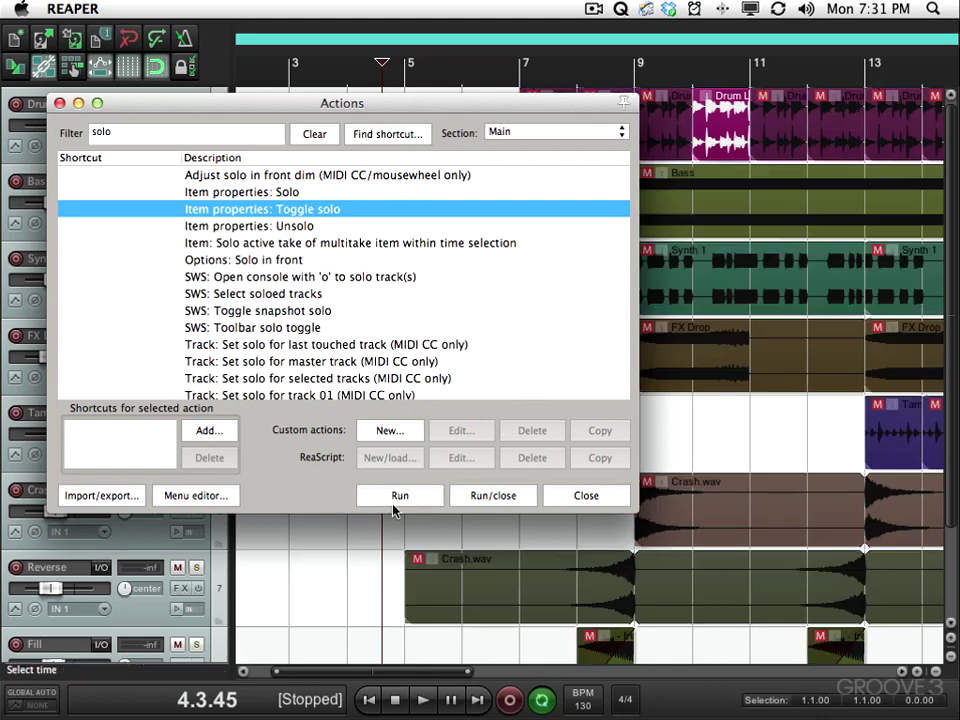
left_click(693, 58)
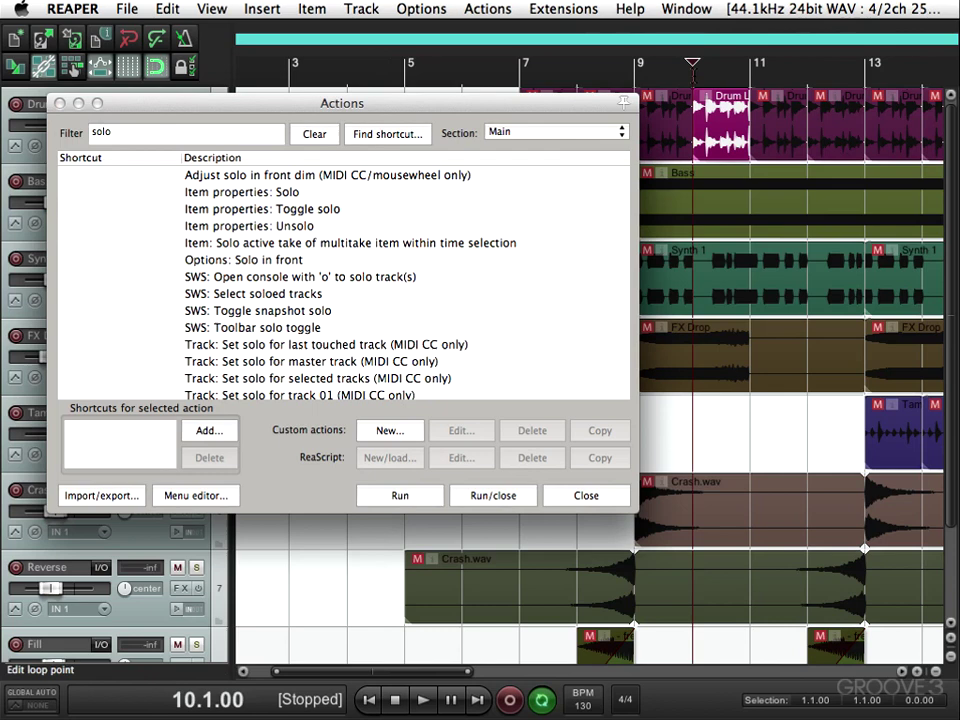
key("space")
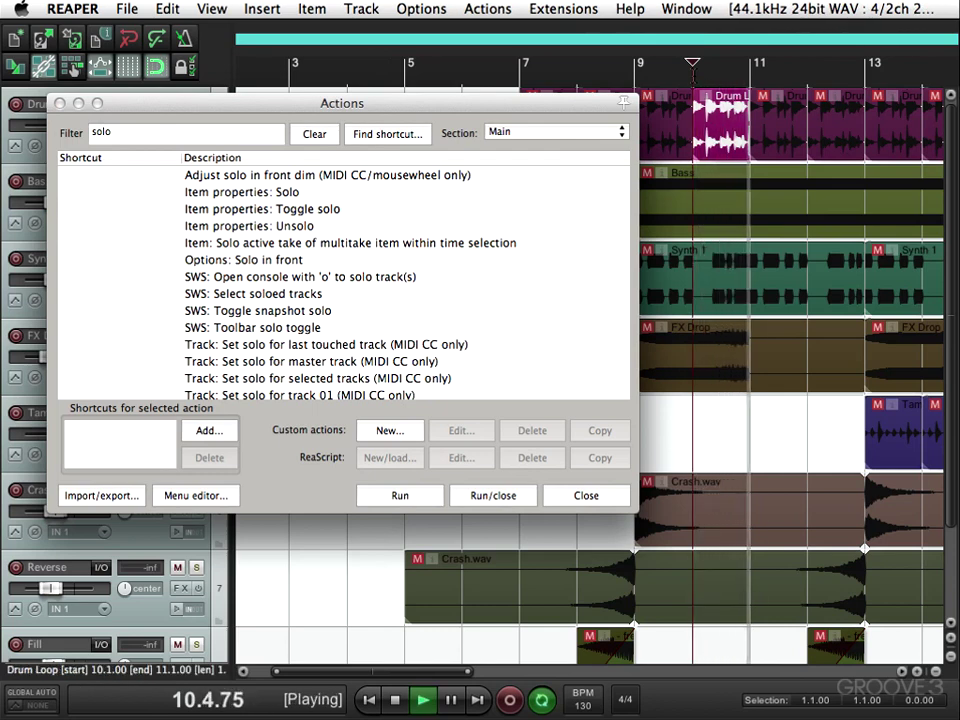
key("space")
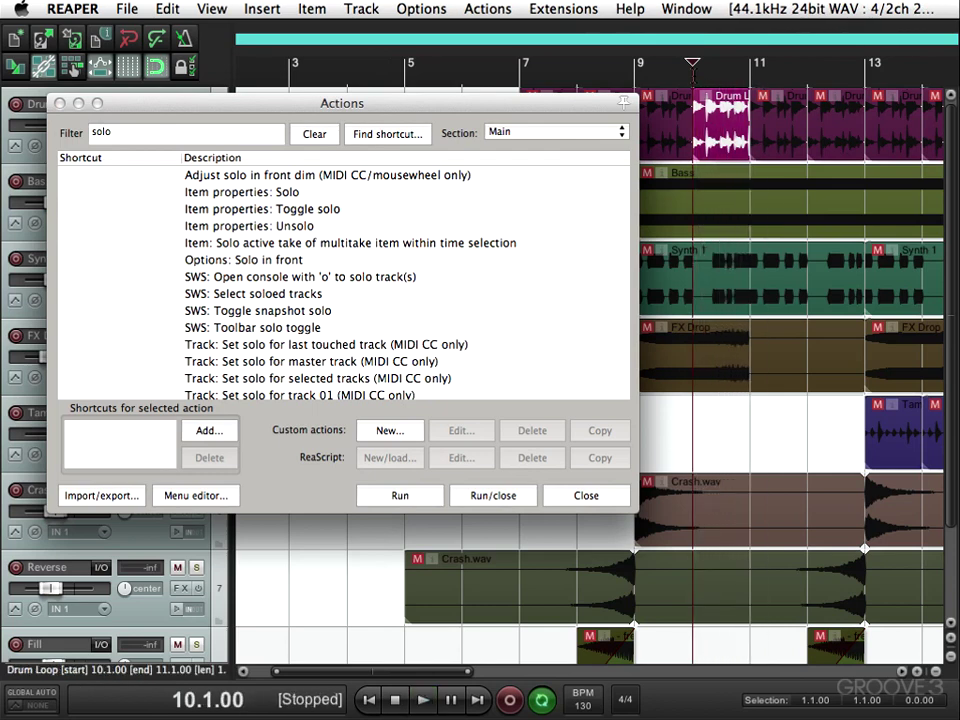
Clear the item solo with Toggle solo, play everything back, then reselect the Toggle solo action.
left_click(349, 209)
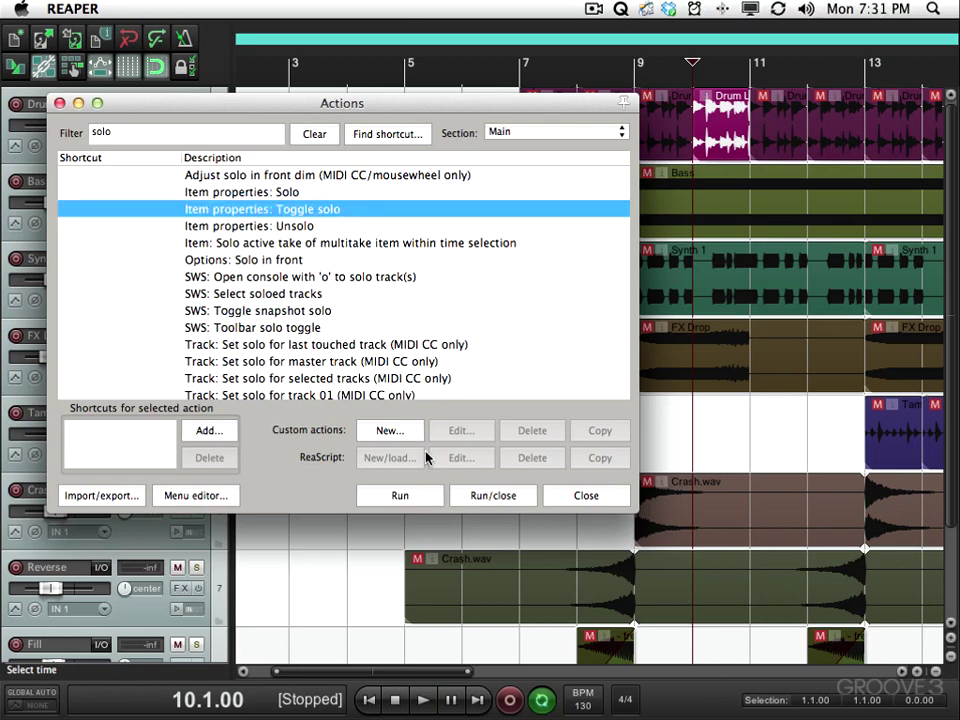
left_click(400, 495)
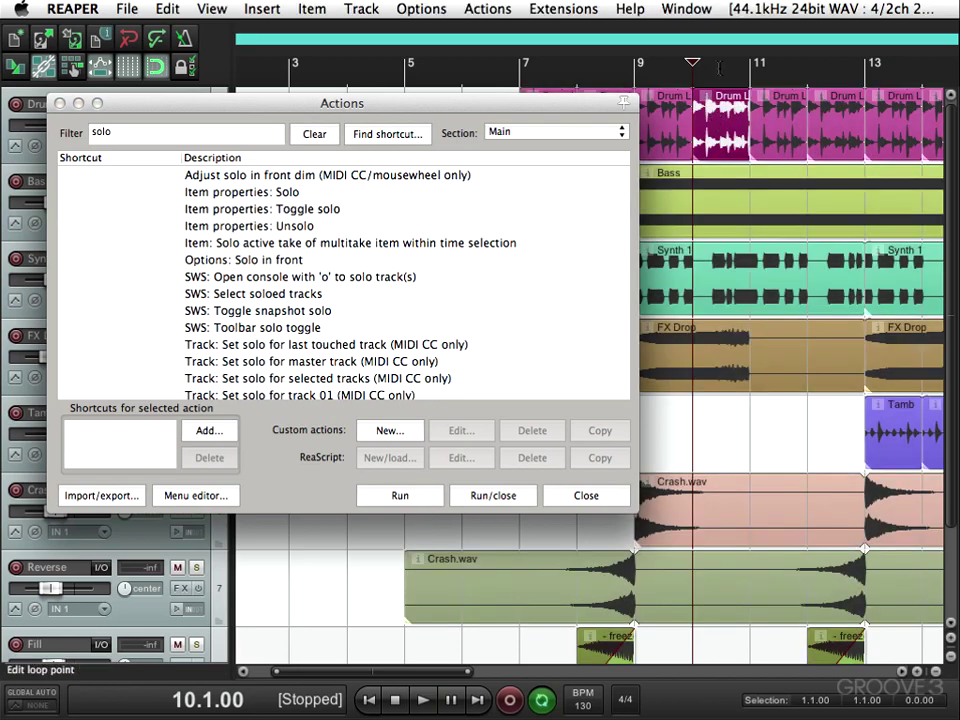
key("space")
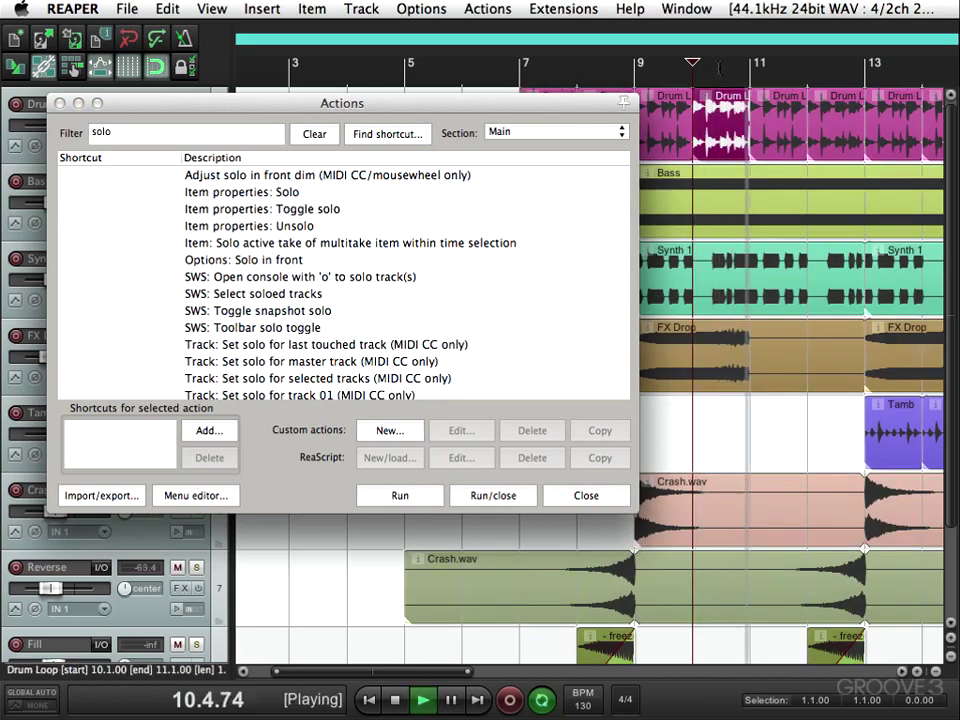
key("space")
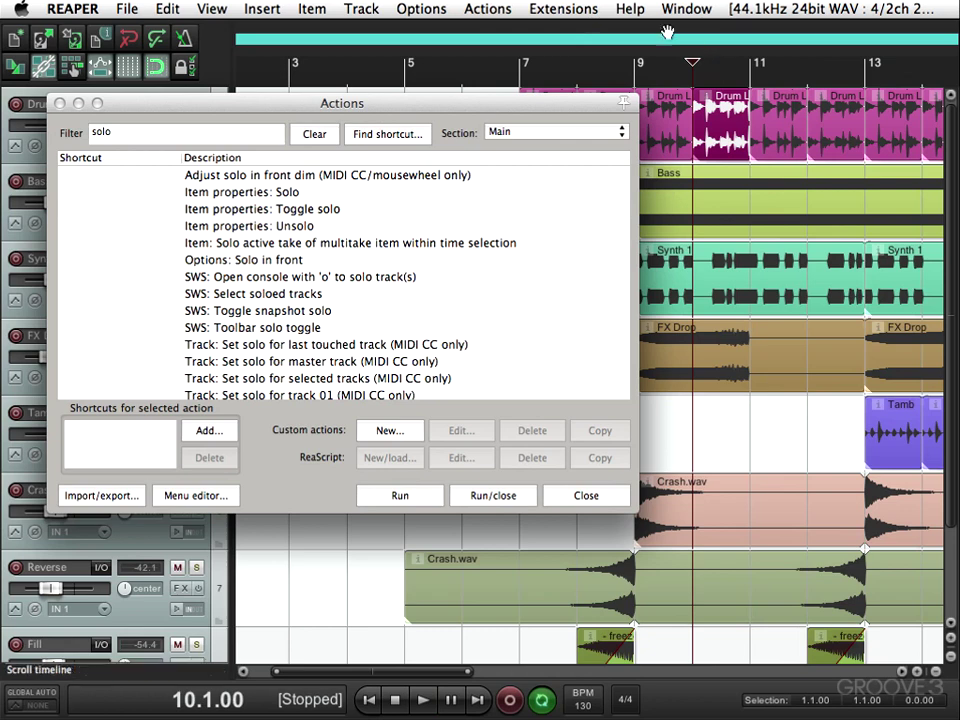
left_click(465, 117)
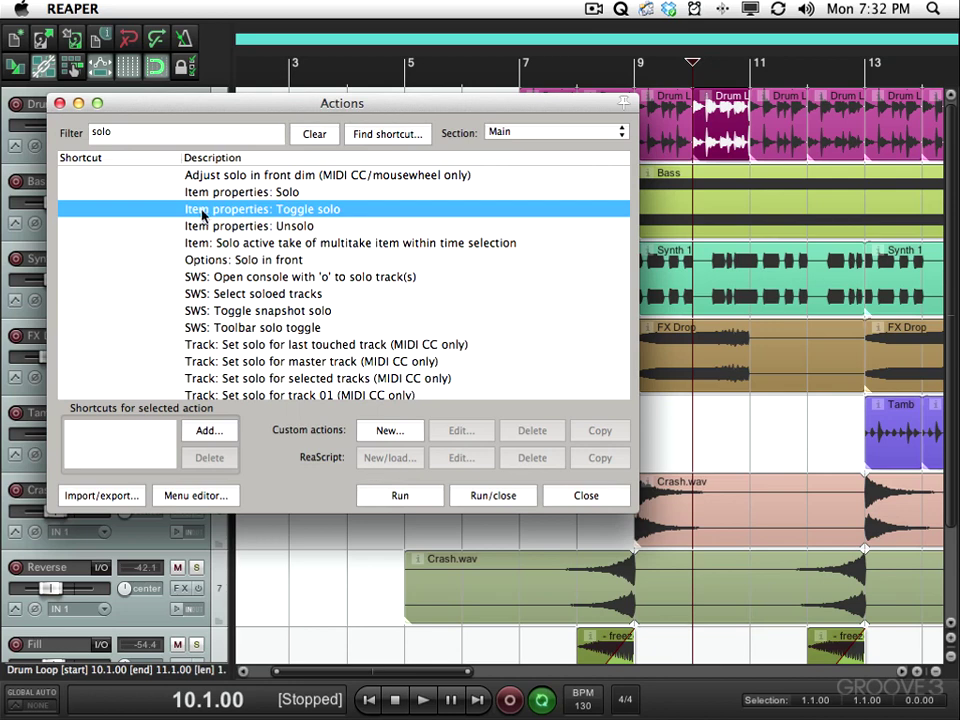
Assign the '/' key as the shortcut for 'Item properties: Toggle solo'.
left_click(198, 431)
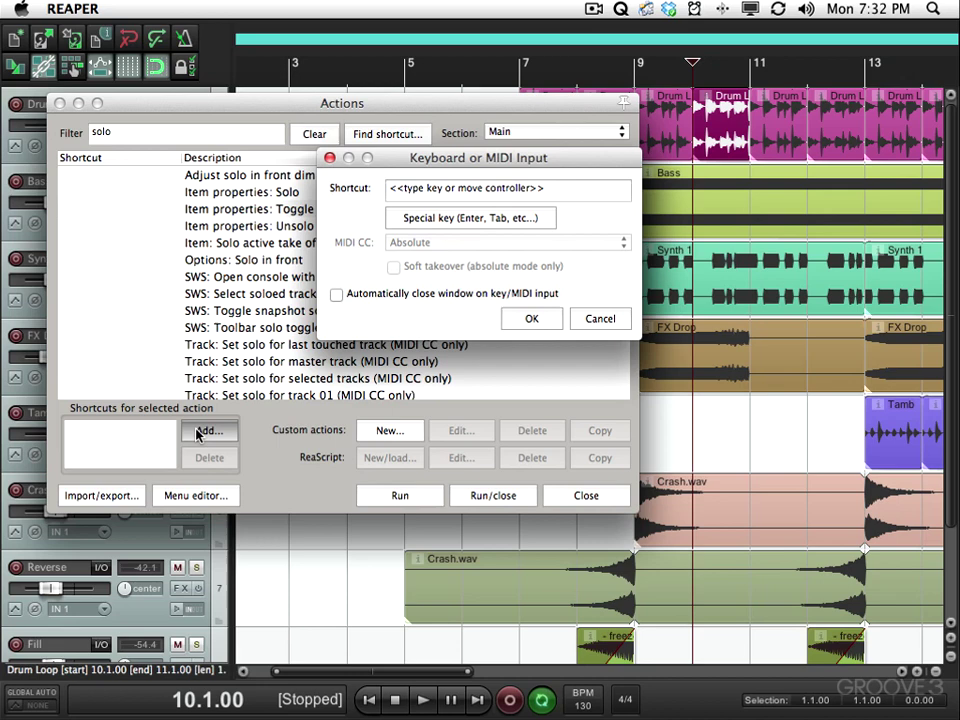
key("slash")
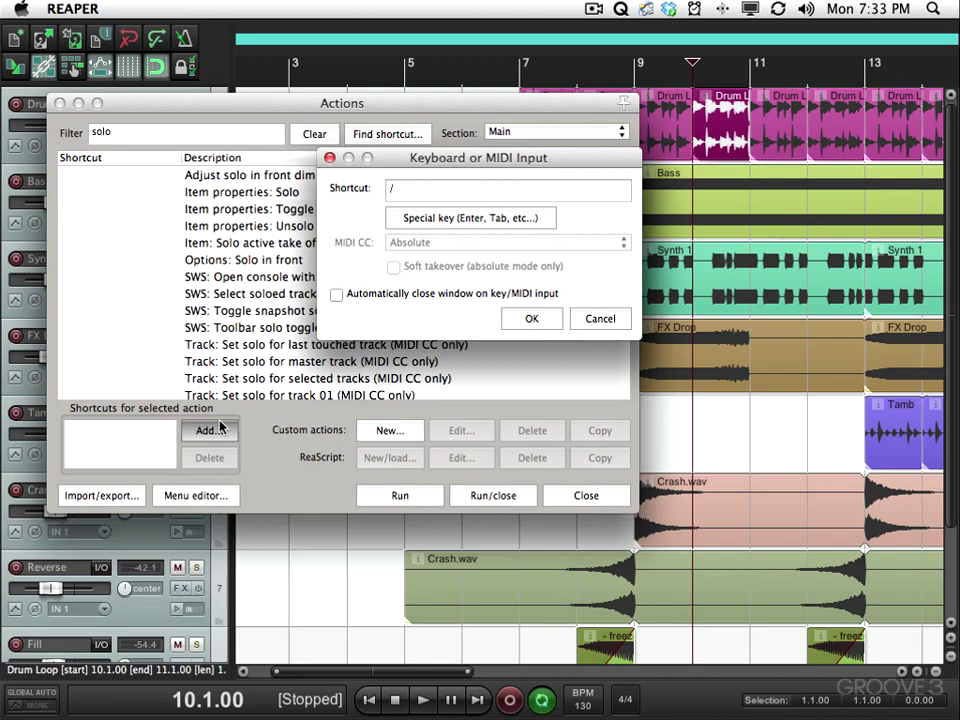
left_click(532, 318)
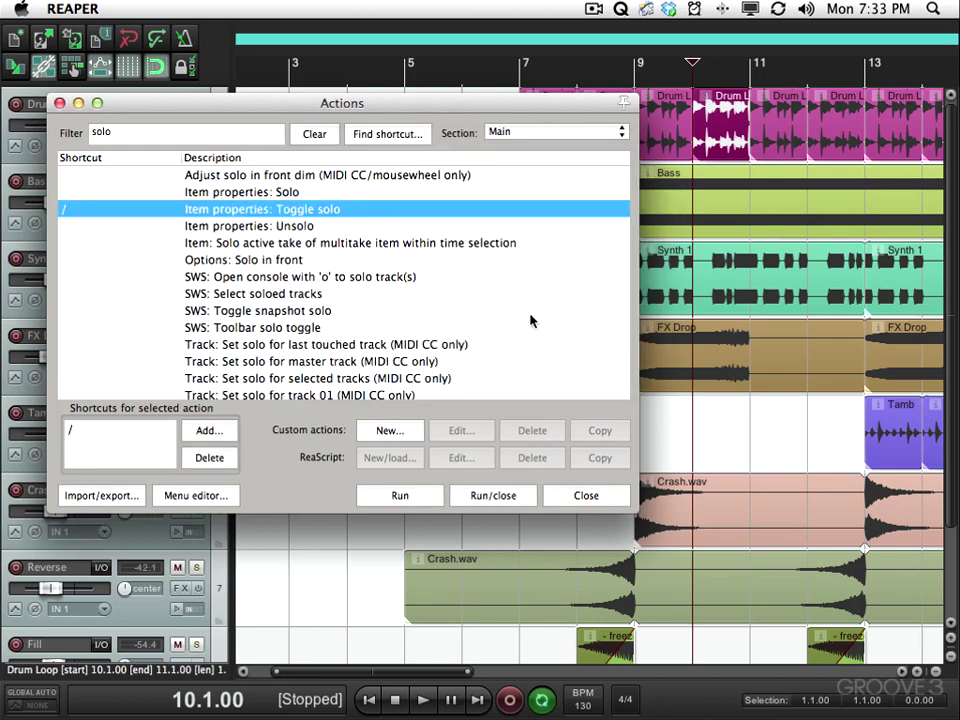
left_click(585, 495)
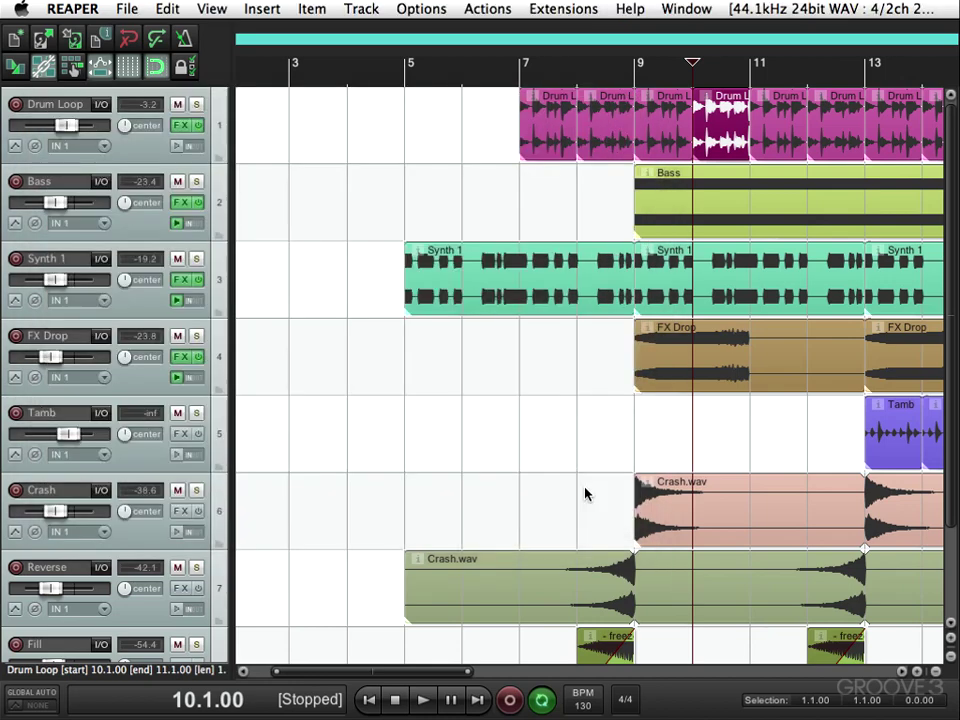
left_click(478, 341)
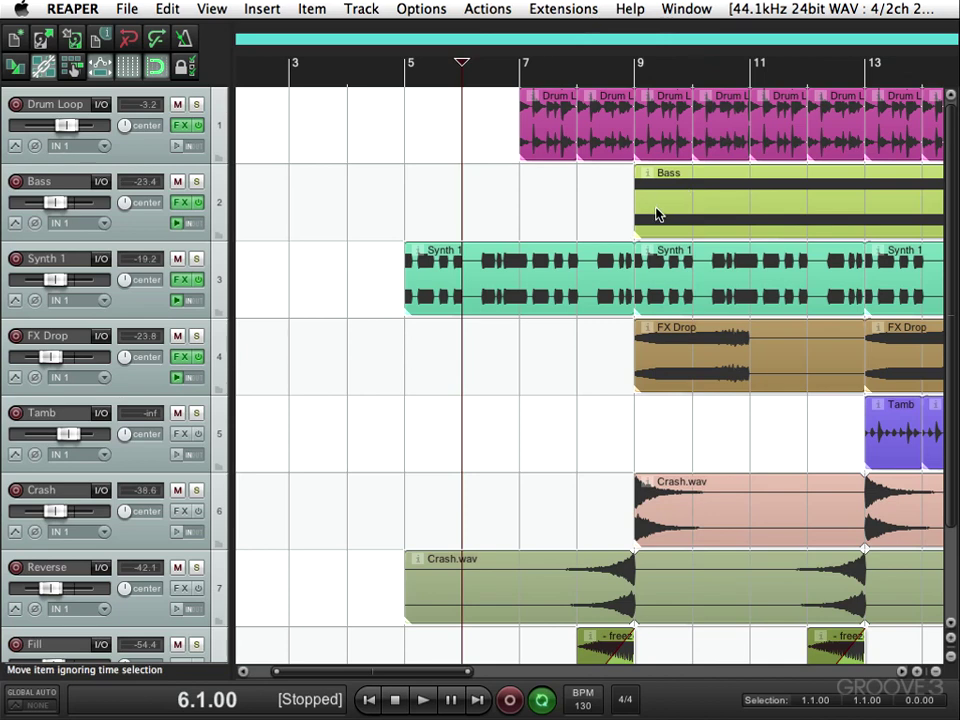
left_click(693, 296)
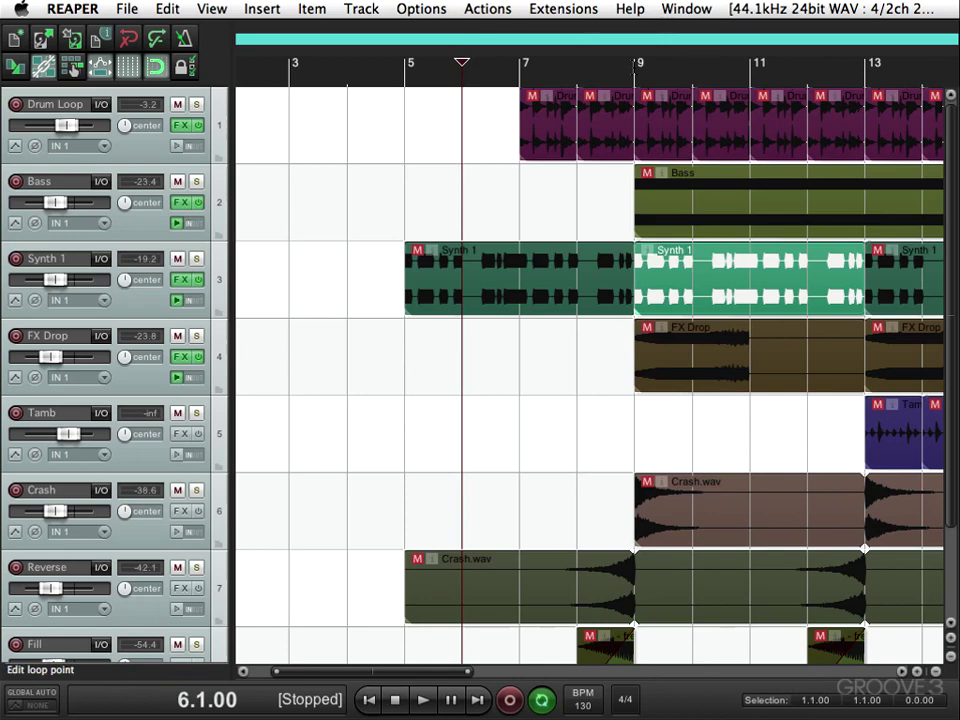
left_click(634, 63)
key("space")
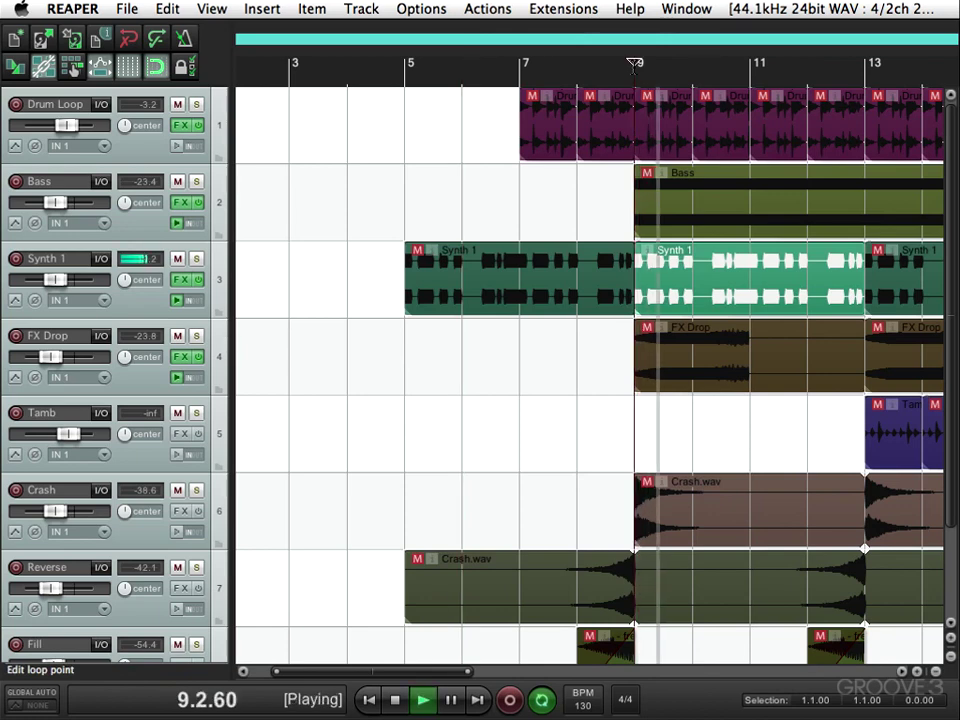
key("space")
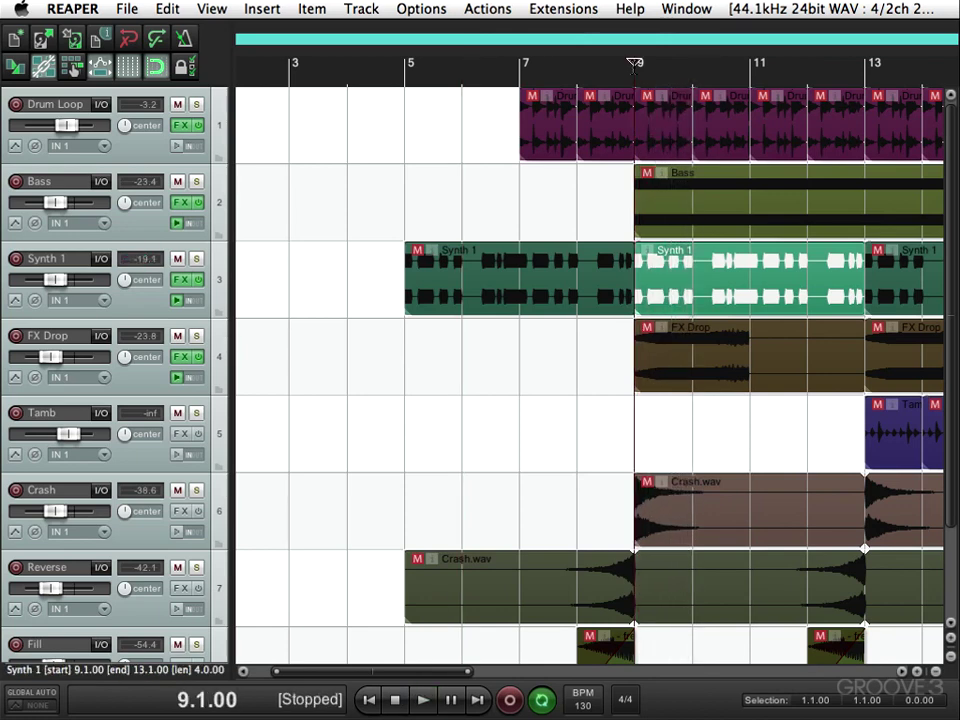
key("super+z")
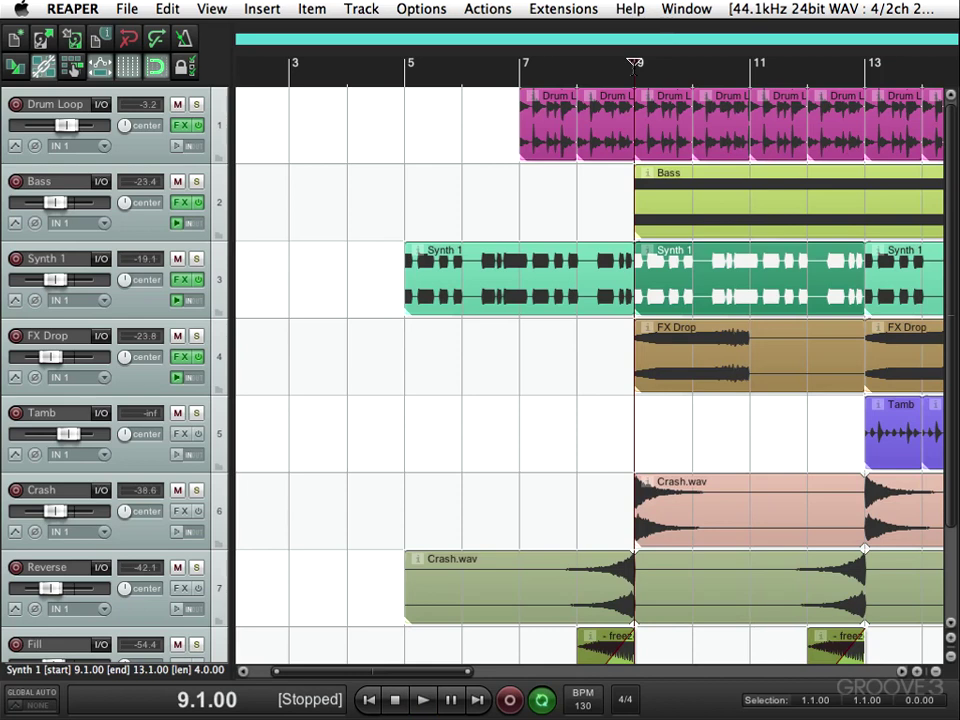
left_click(665, 216)
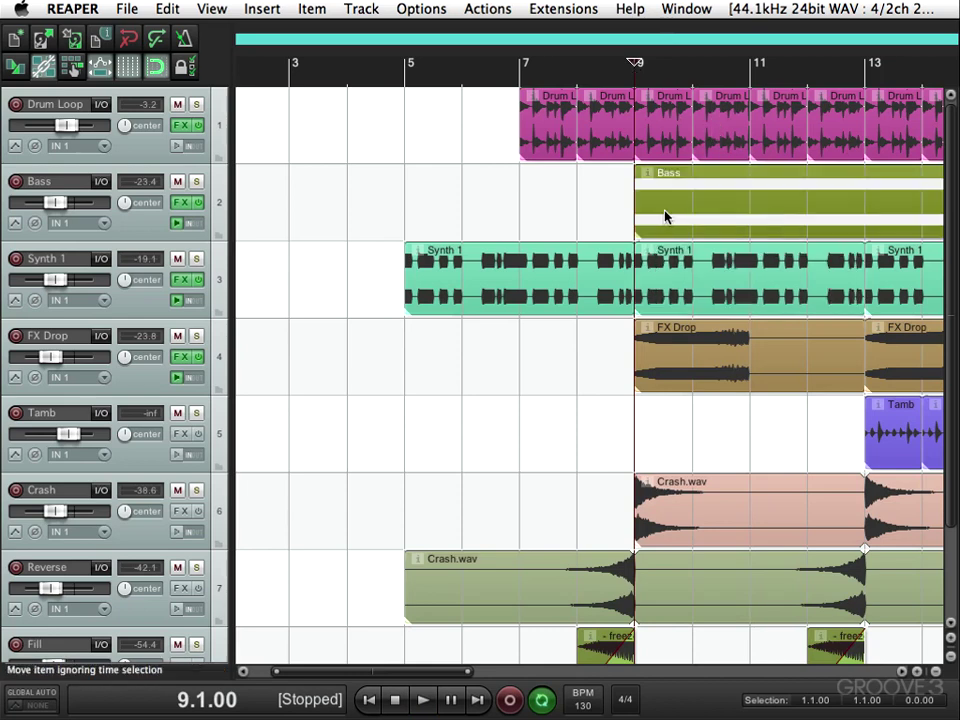
key("alt+s")
key("space")
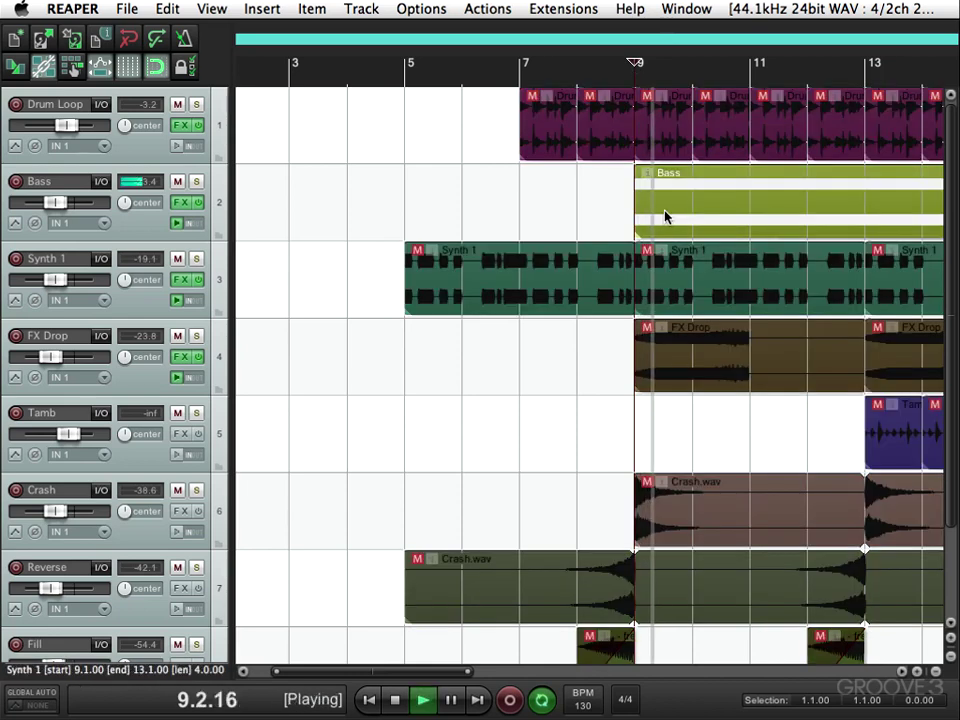
key("space")
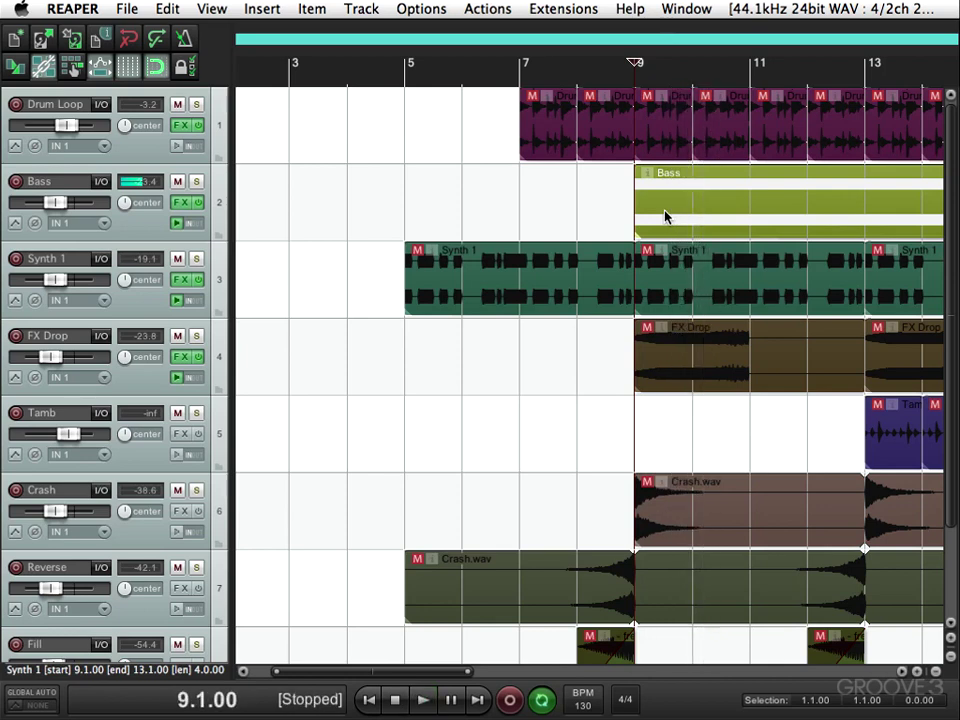
key("alt+s")
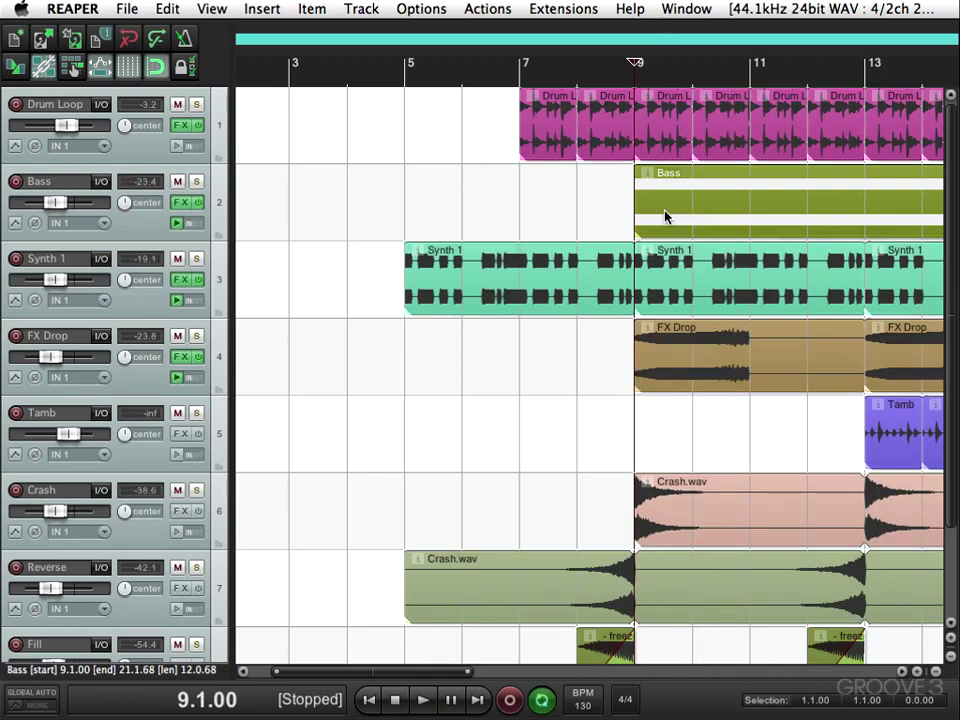
key("space")
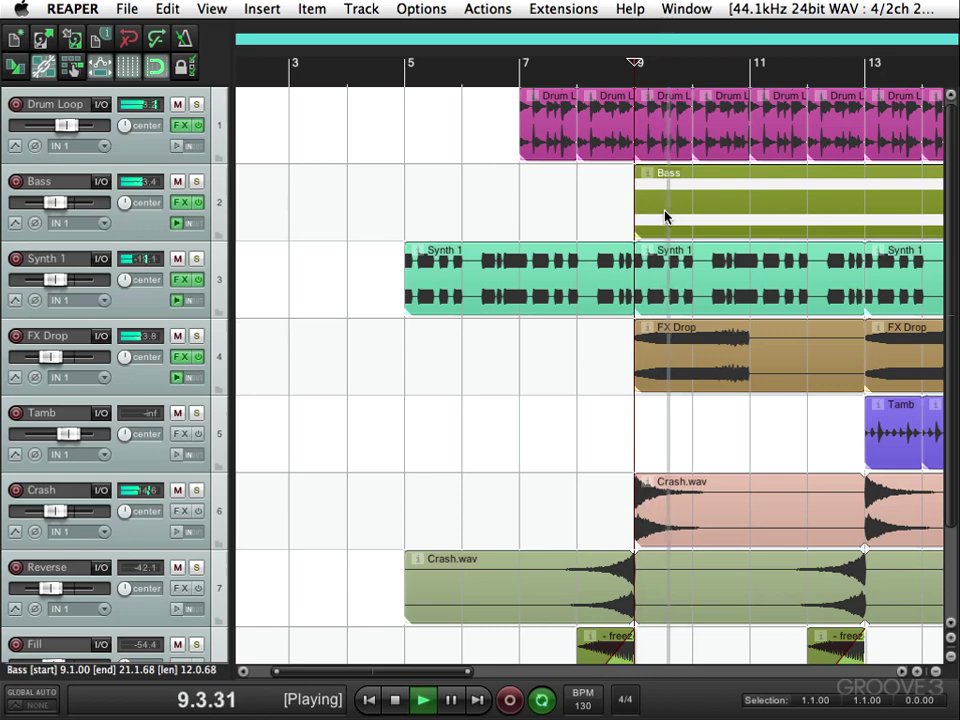
key("space")
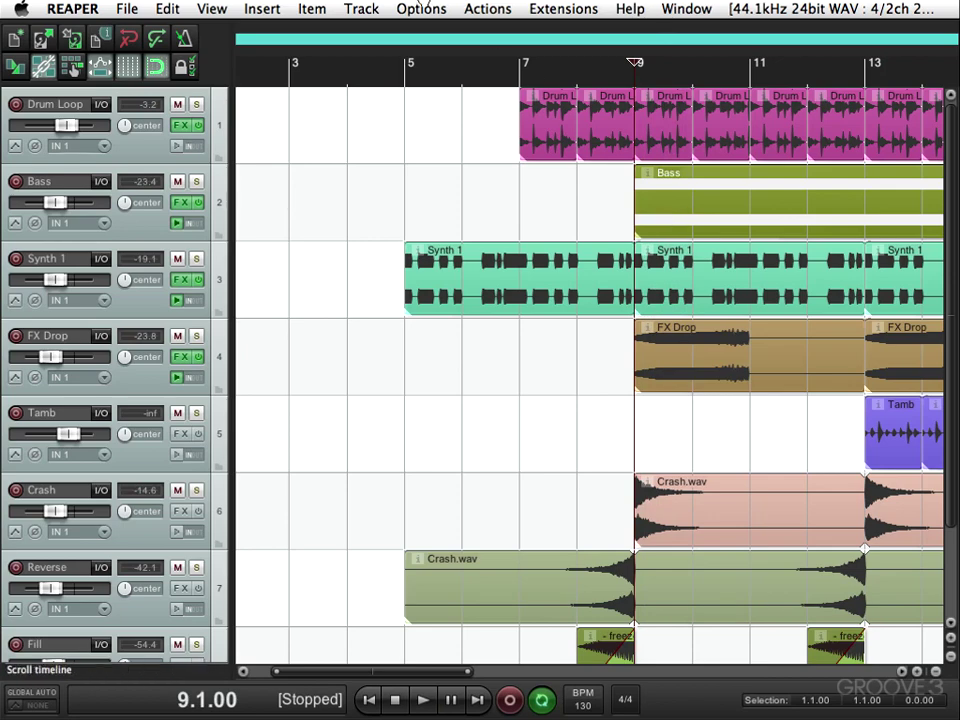
In Customize menus/toolbars, choose the Main item menu and add a separator at its end.
left_click(410, 8)
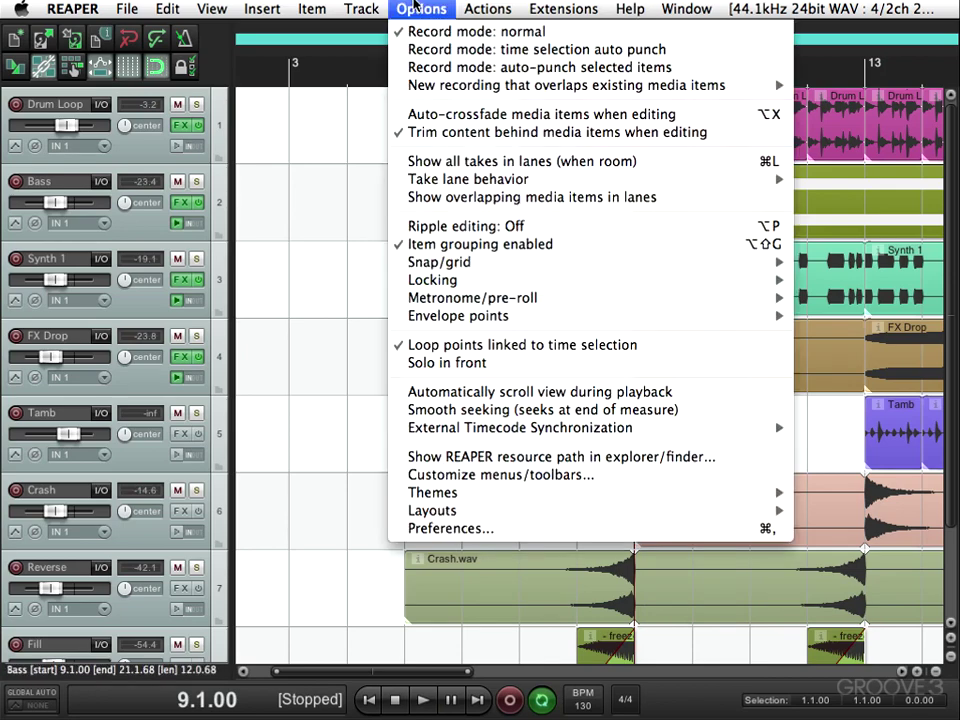
left_click(425, 476)
left_click(455, 57)
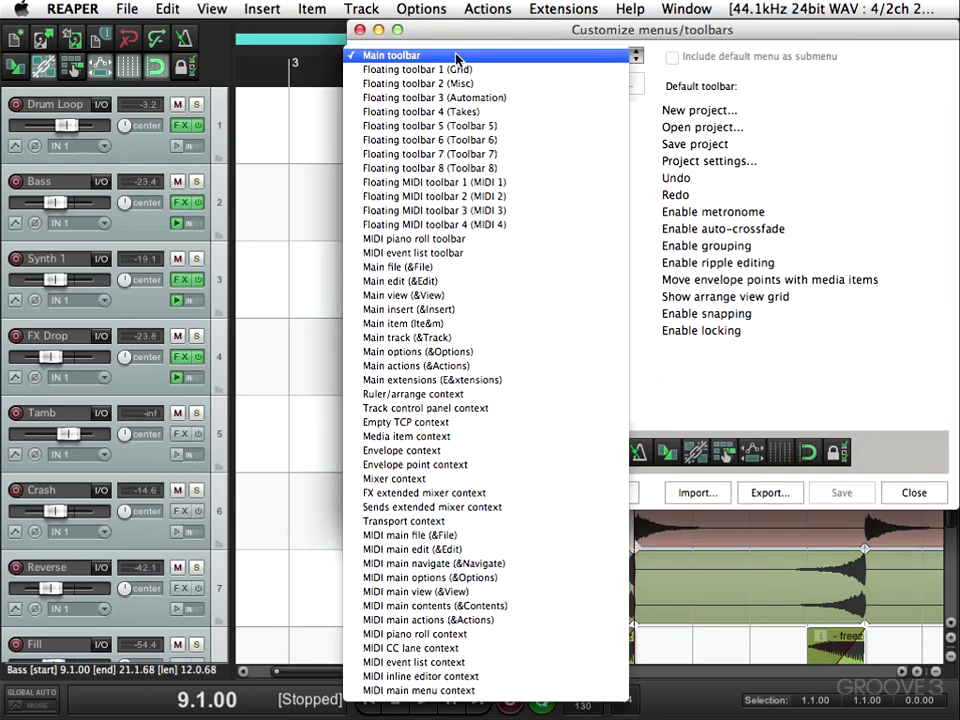
left_click(445, 325)
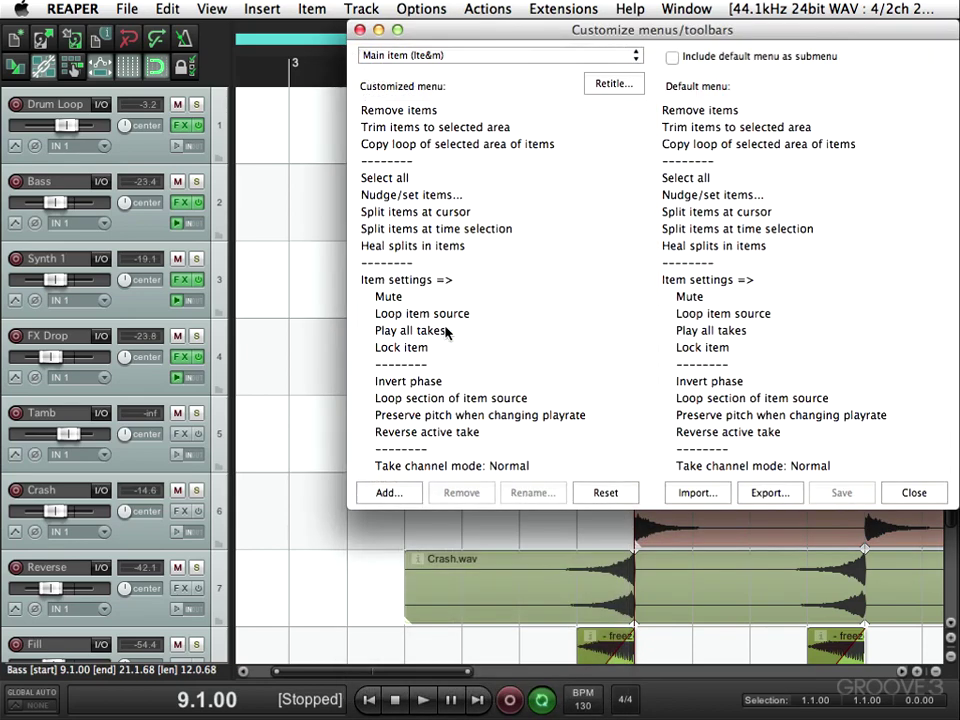
left_click(313, 9)
left_click(315, 11)
scroll(531, 289, "down", 10)
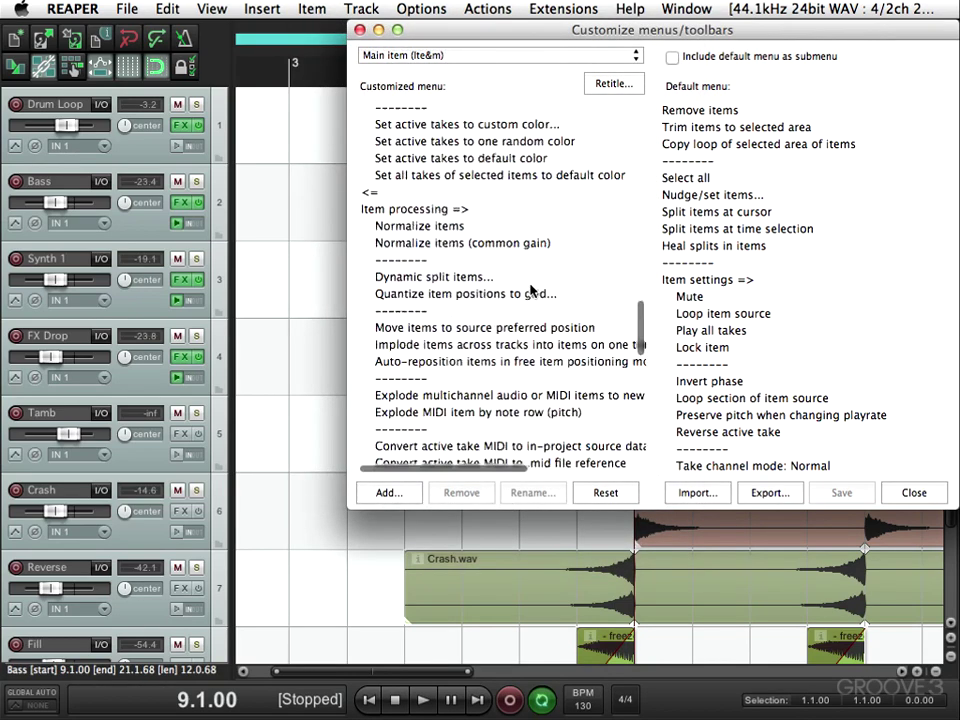
left_click(389, 493)
left_click(402, 418)
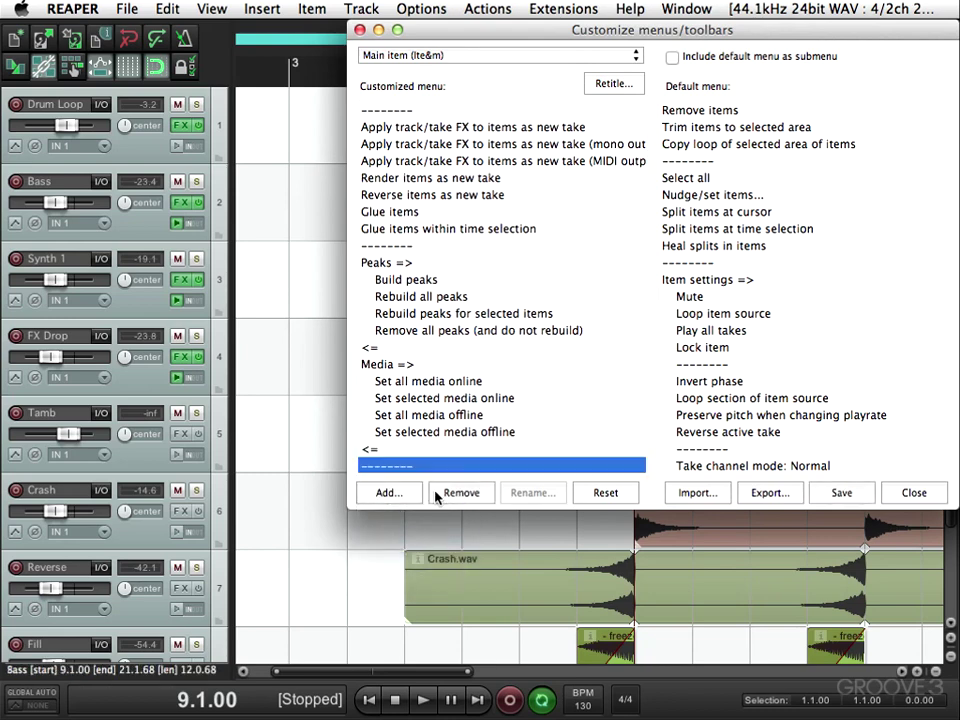
Add 'Item properties: Toggle solo' to the Item menu, rename it 'Solo Item', and save.
left_click(403, 493)
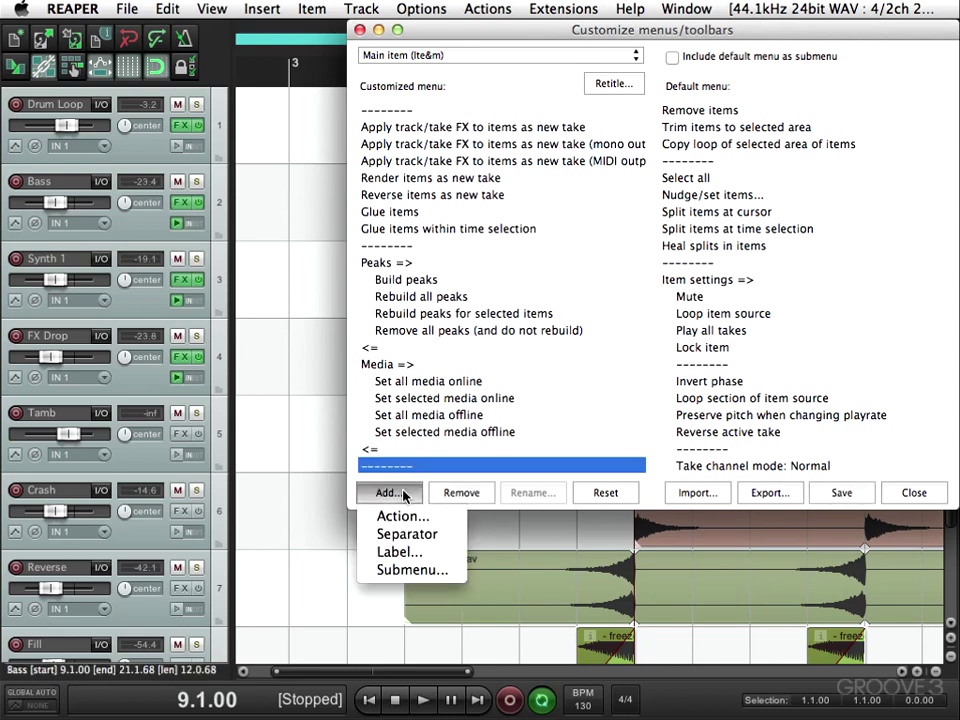
left_click(402, 517)
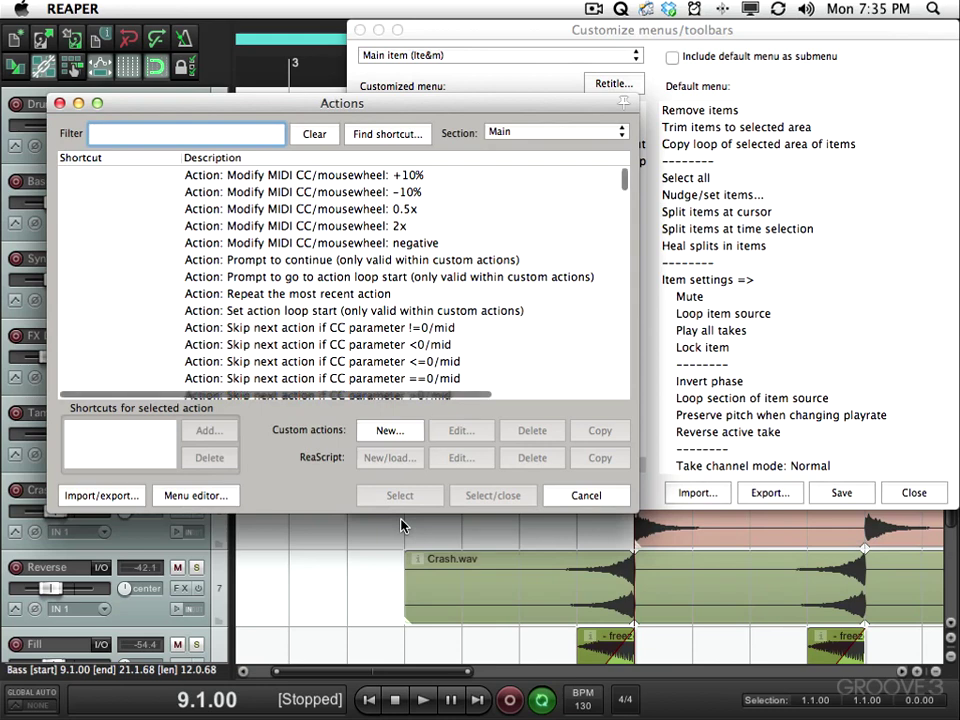
type("solo")
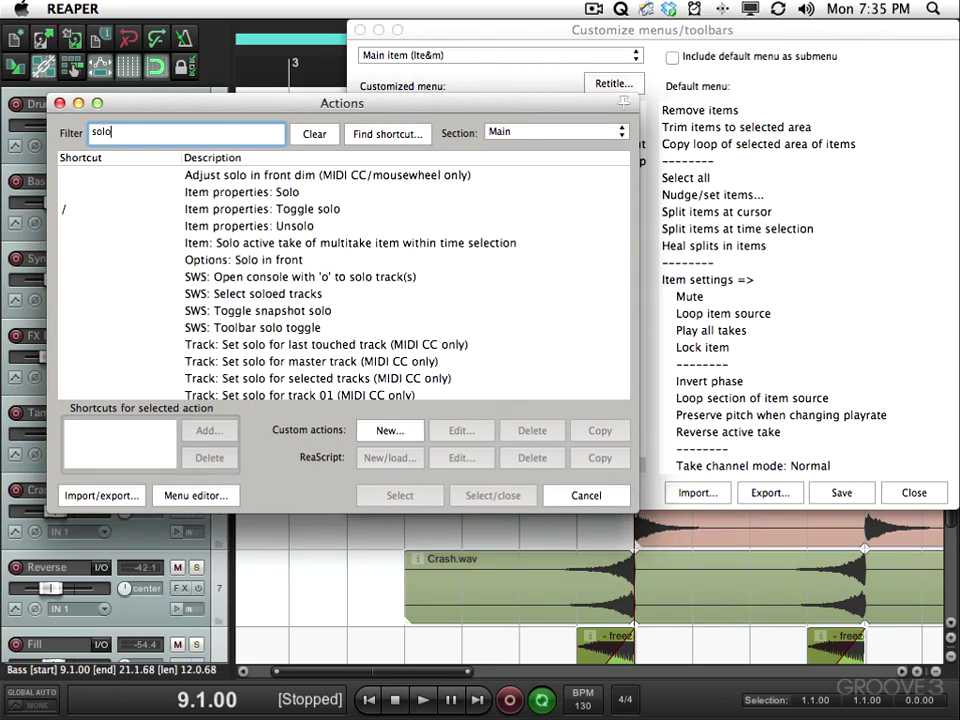
left_click(252, 210)
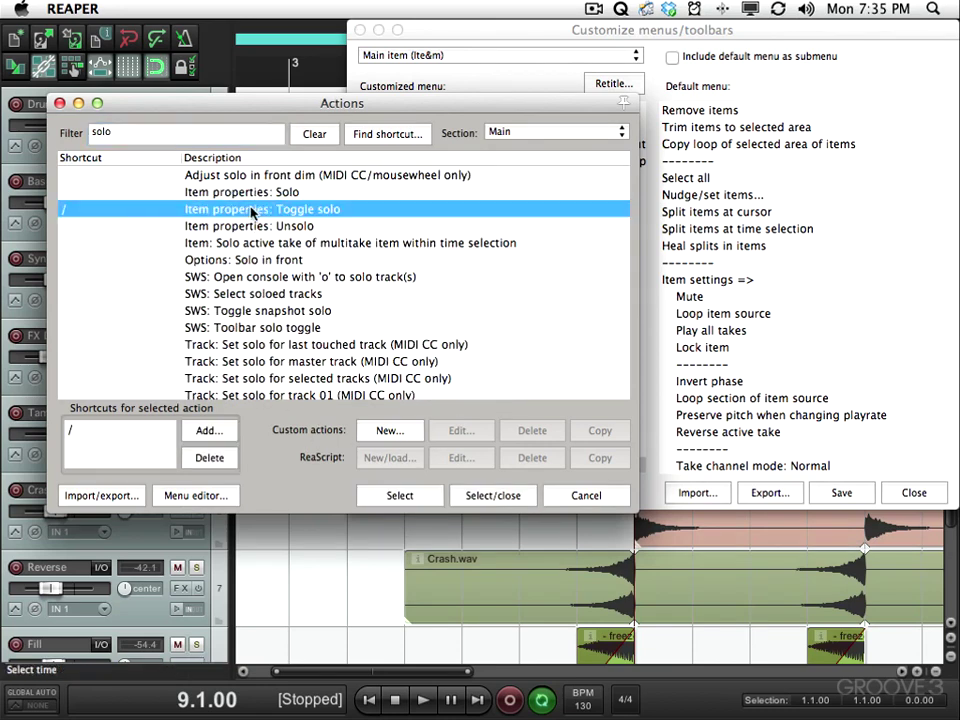
left_click(480, 495)
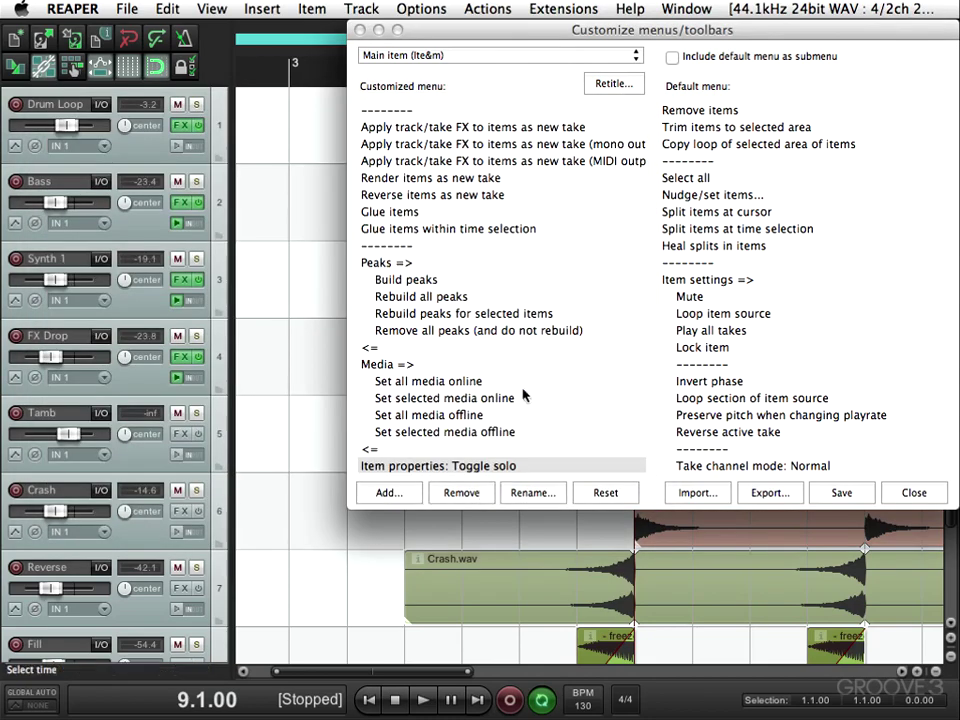
scroll(510, 392, "down", 1)
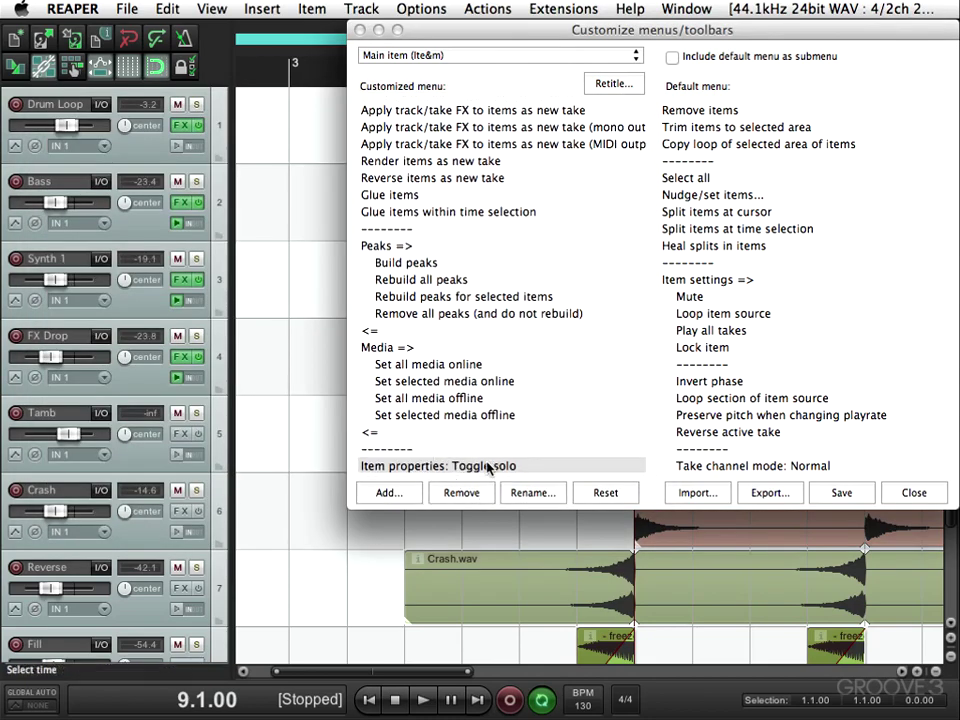
left_click(535, 495)
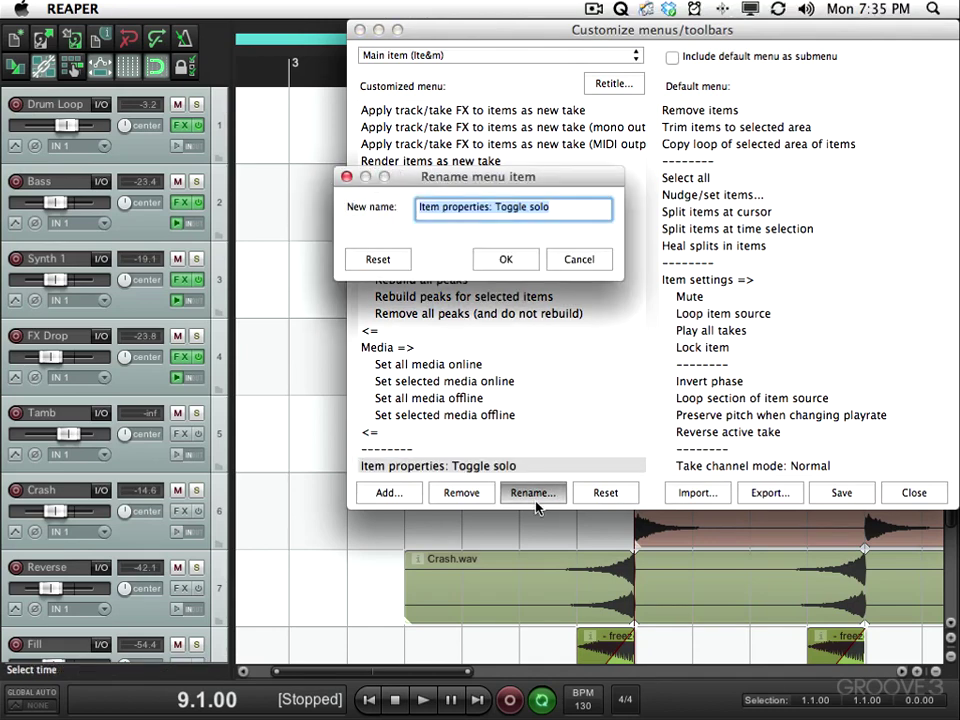
type("Solo Item")
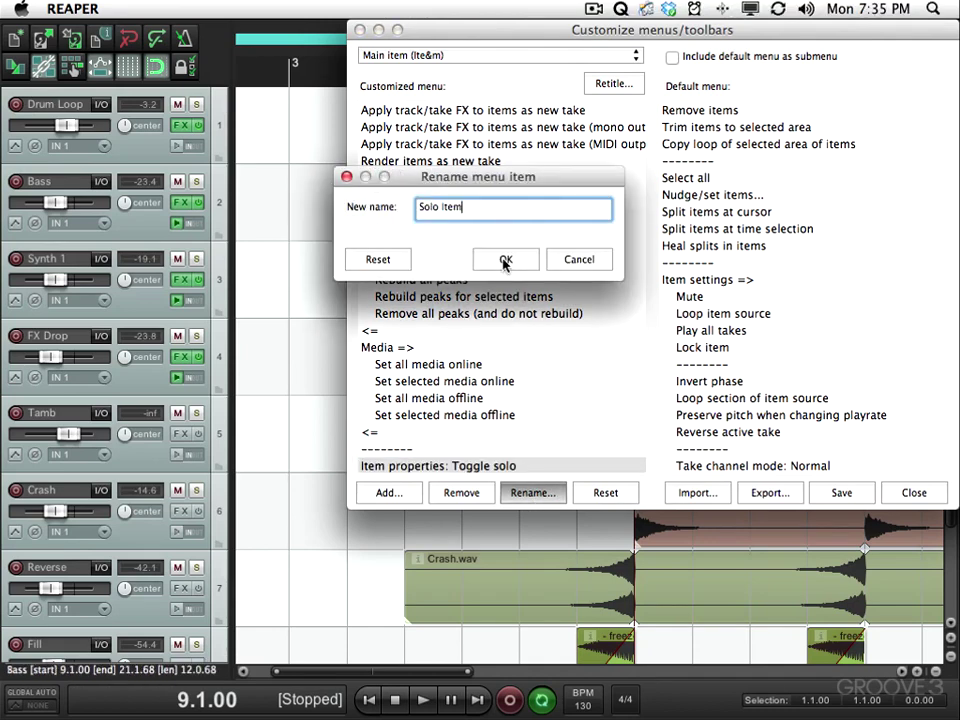
left_click(505, 260)
left_click(846, 494)
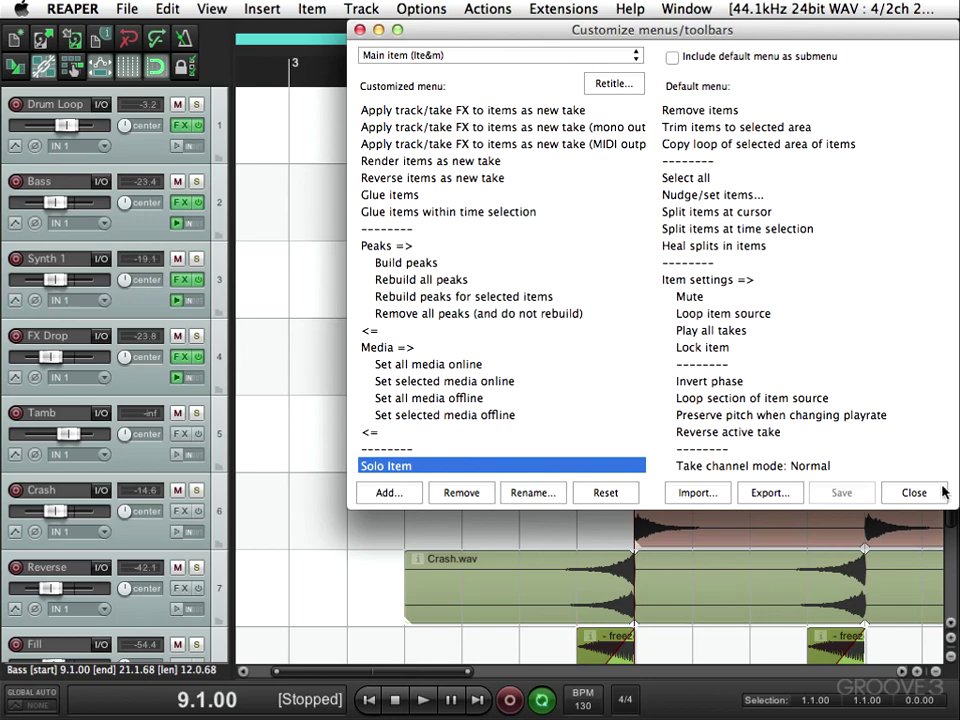
Solo the second Synth 1 item with Item > Solo Item and play it from bar 9.
left_click(913, 492)
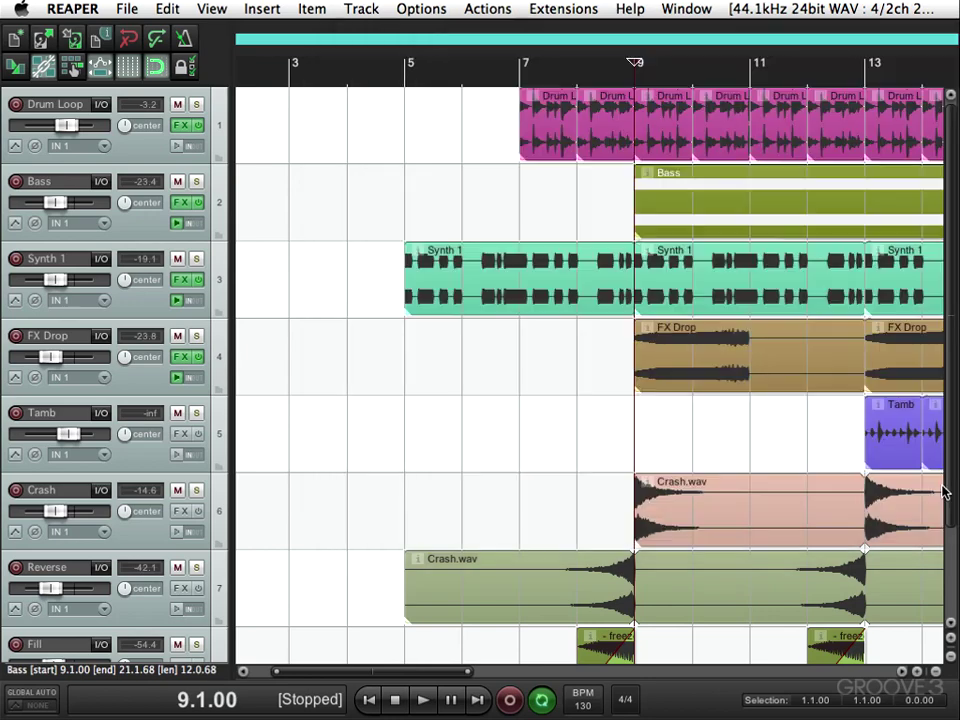
left_click(311, 9)
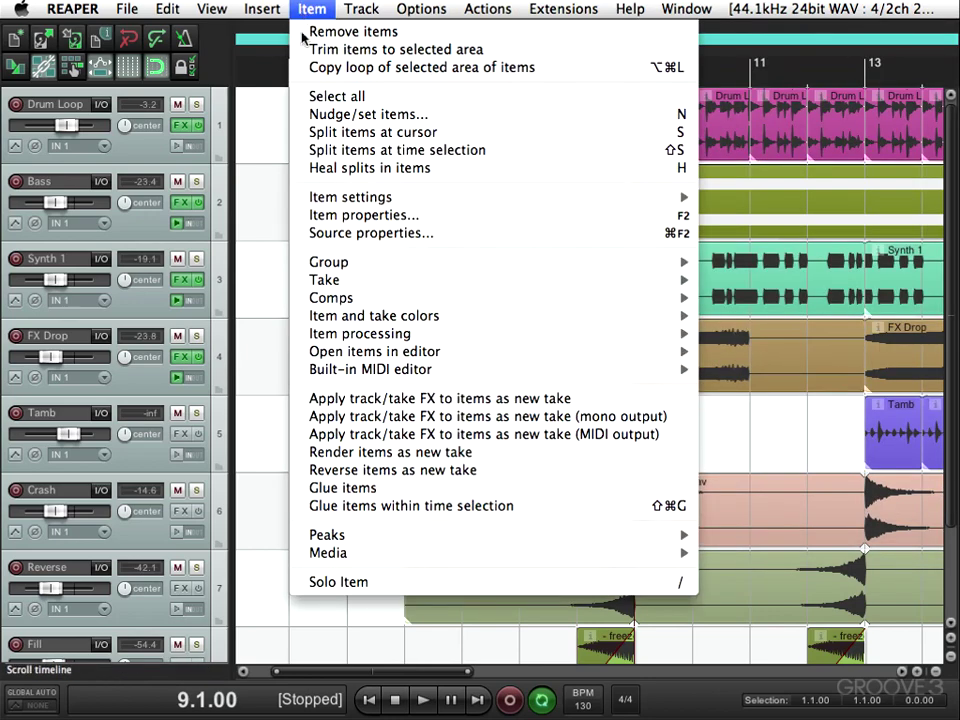
left_click(261, 574)
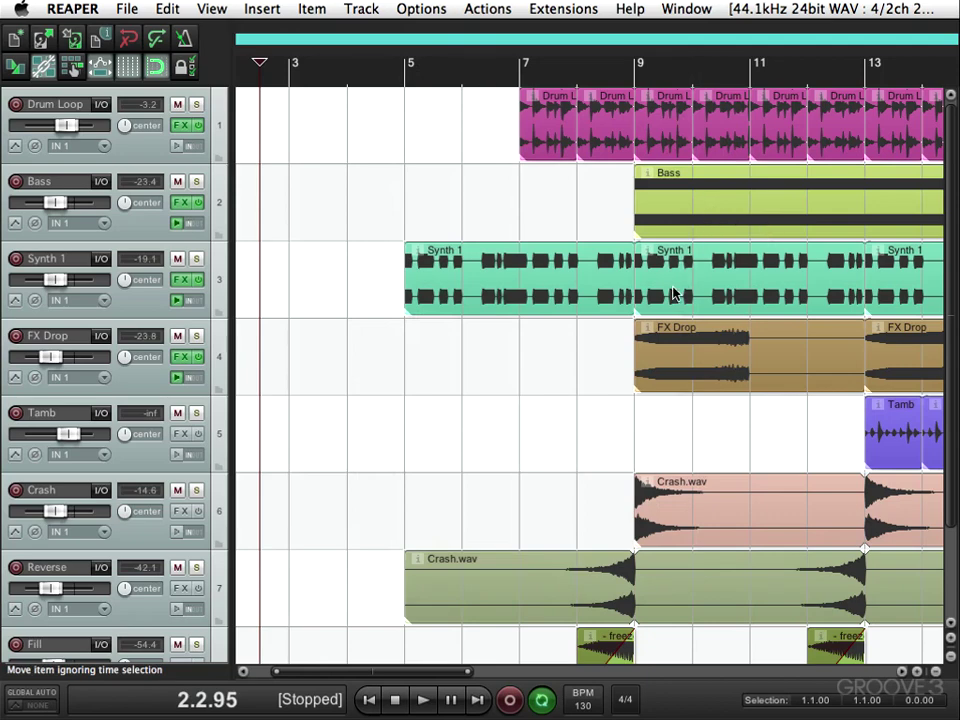
left_click(676, 294)
left_click(305, 9)
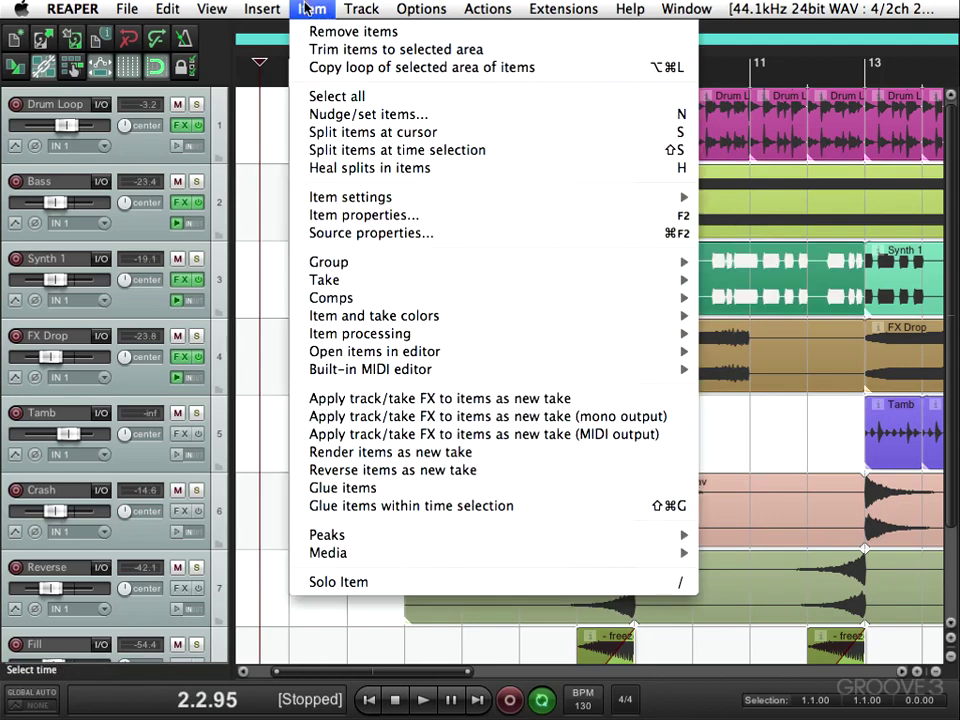
left_click(316, 579)
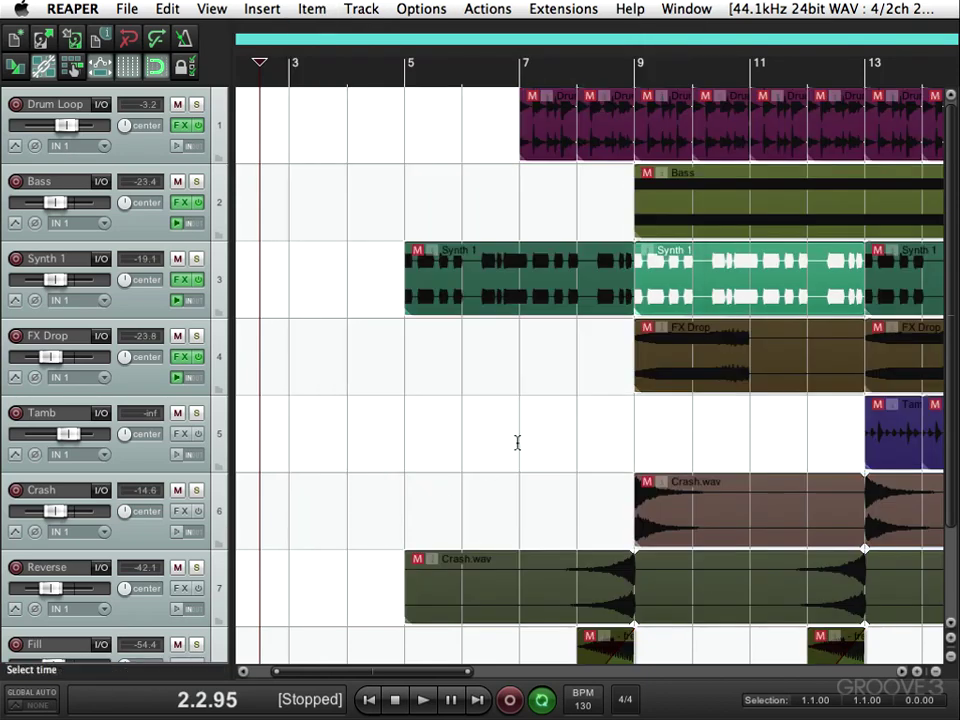
left_click(634, 60)
key("space")
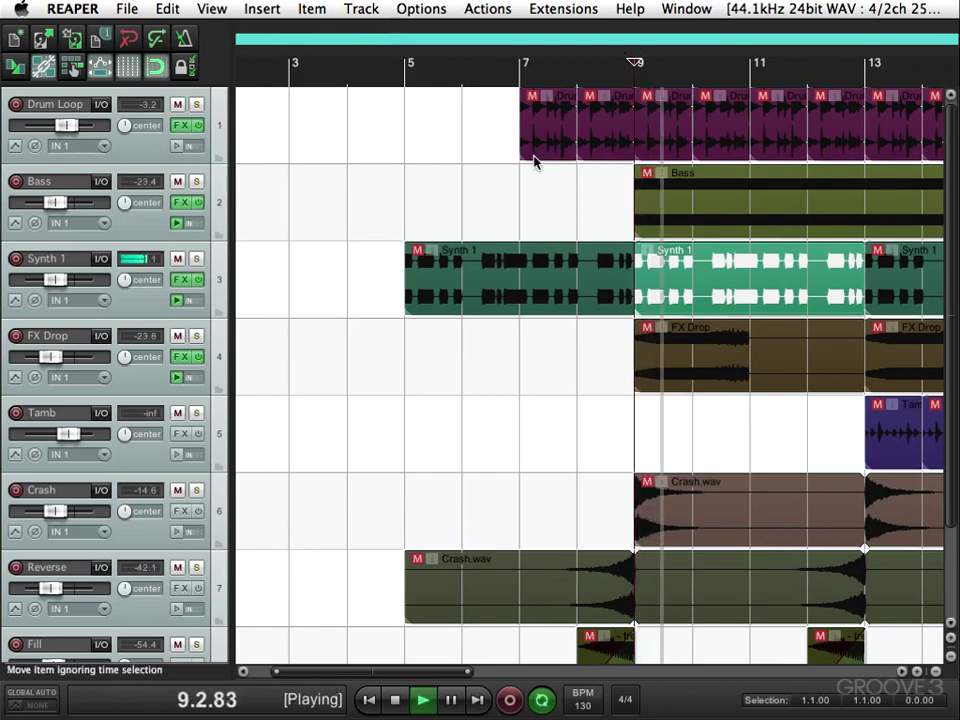
key("space")
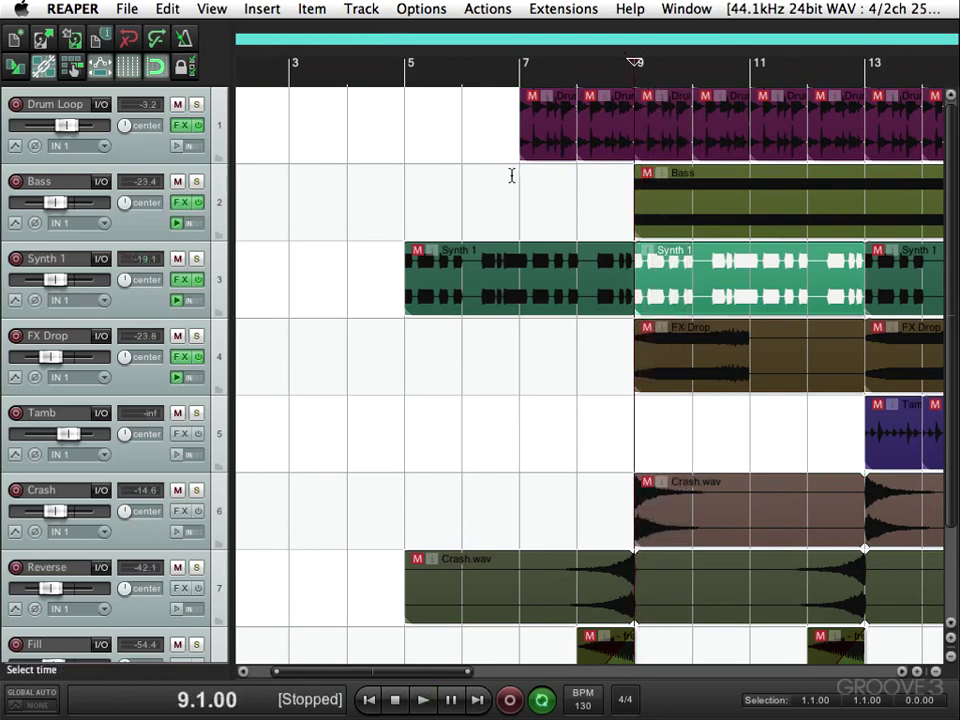
Unsolo Synth 1 with Item > Solo Item and play all items.
left_click(312, 9)
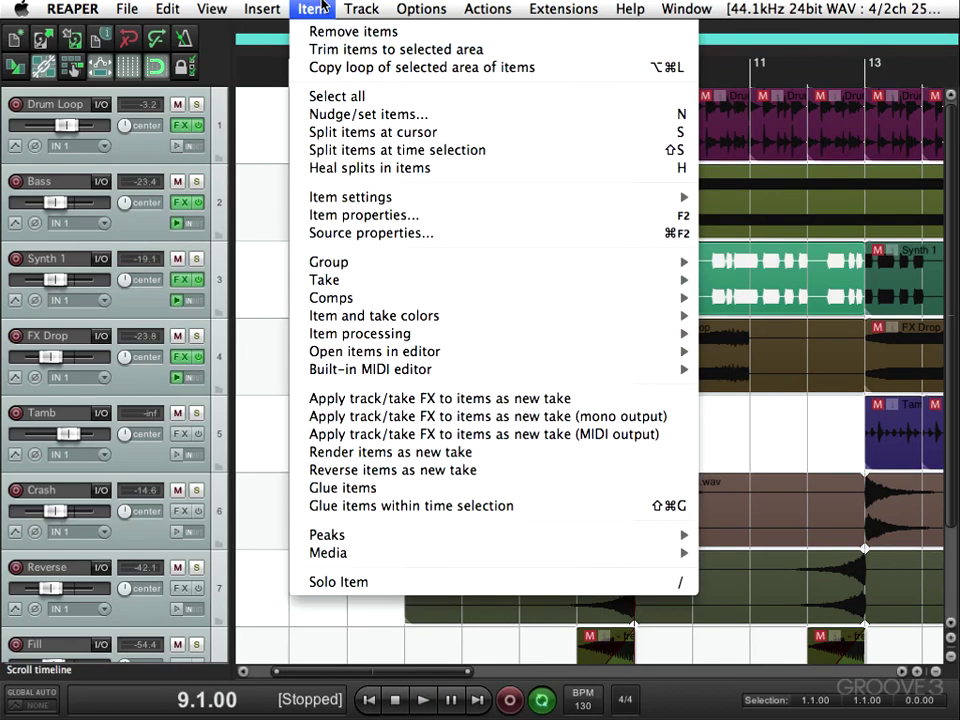
left_click(338, 581)
key("space")
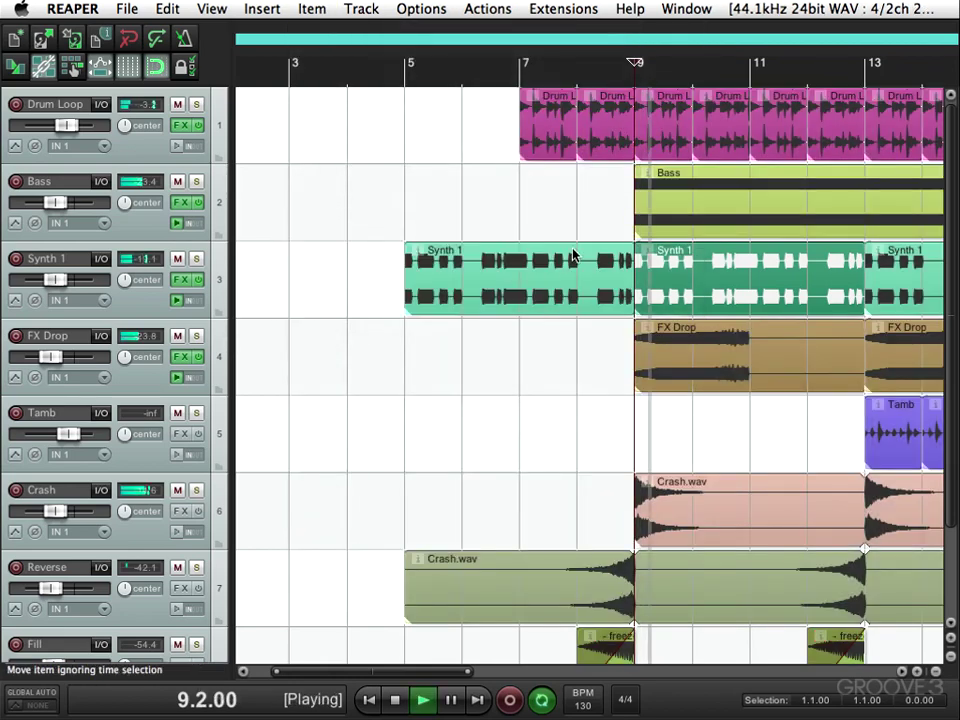
key("space")
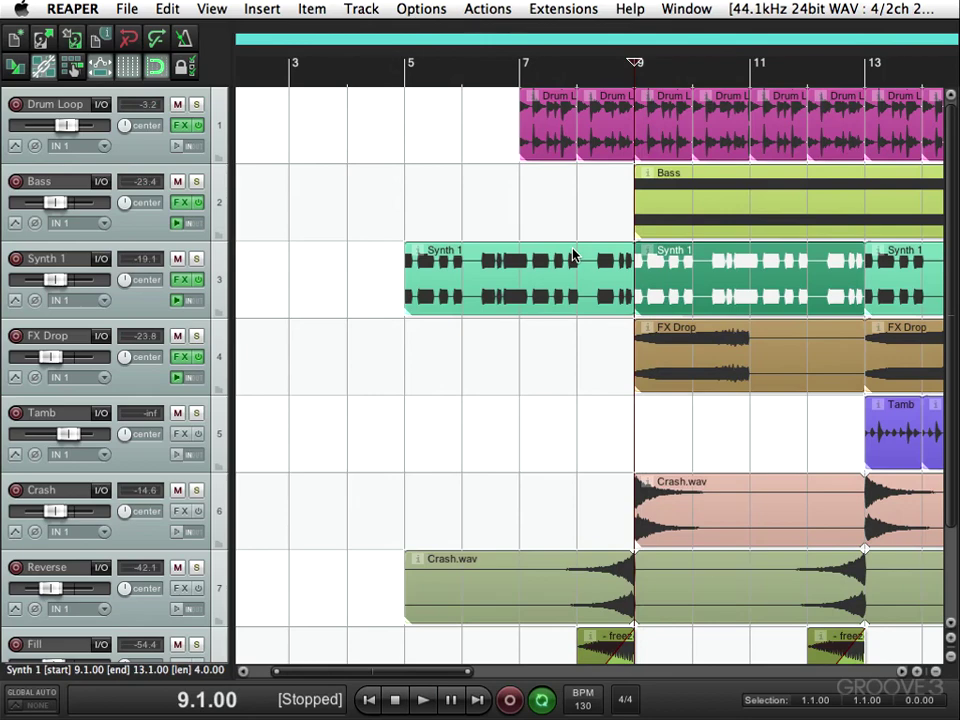
Open menu customization for the Media item context menu and add a separator at its top.
left_click(410, 8)
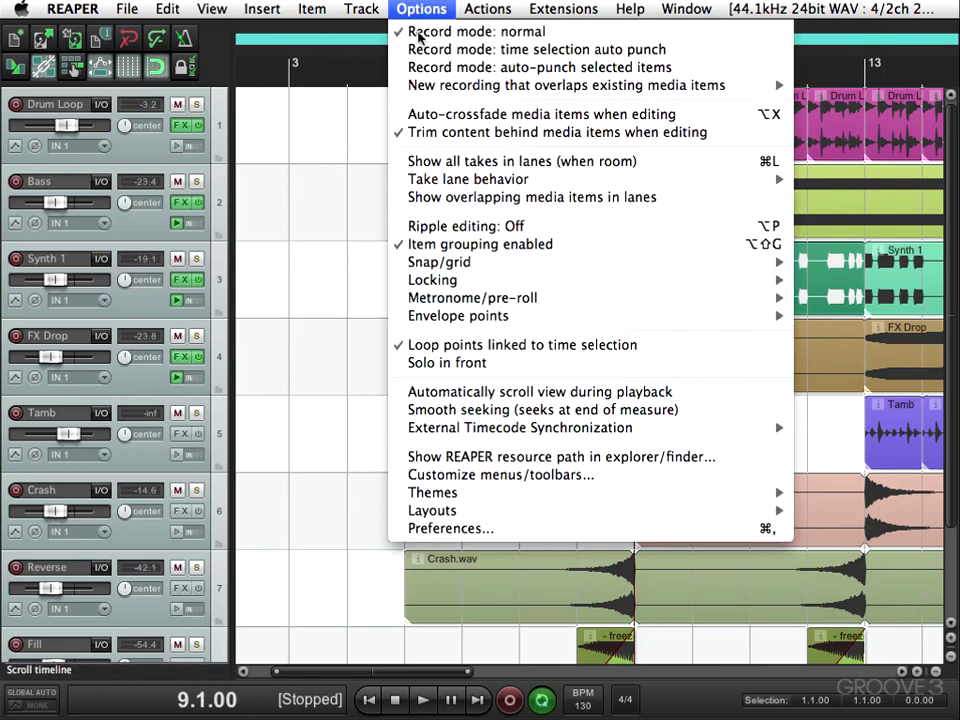
left_click(439, 476)
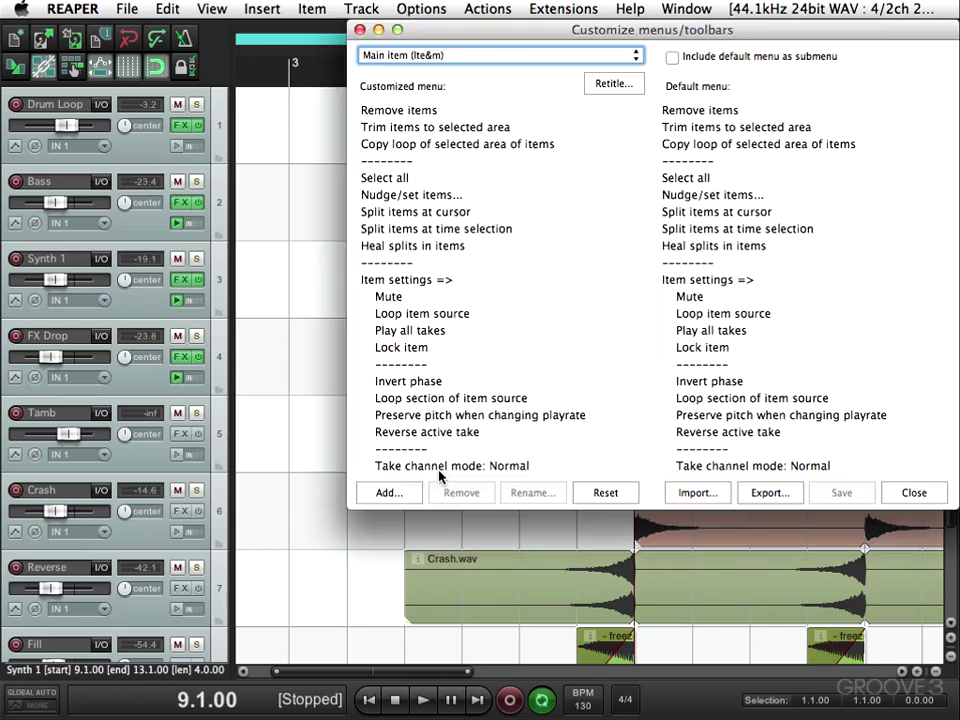
left_click(417, 57)
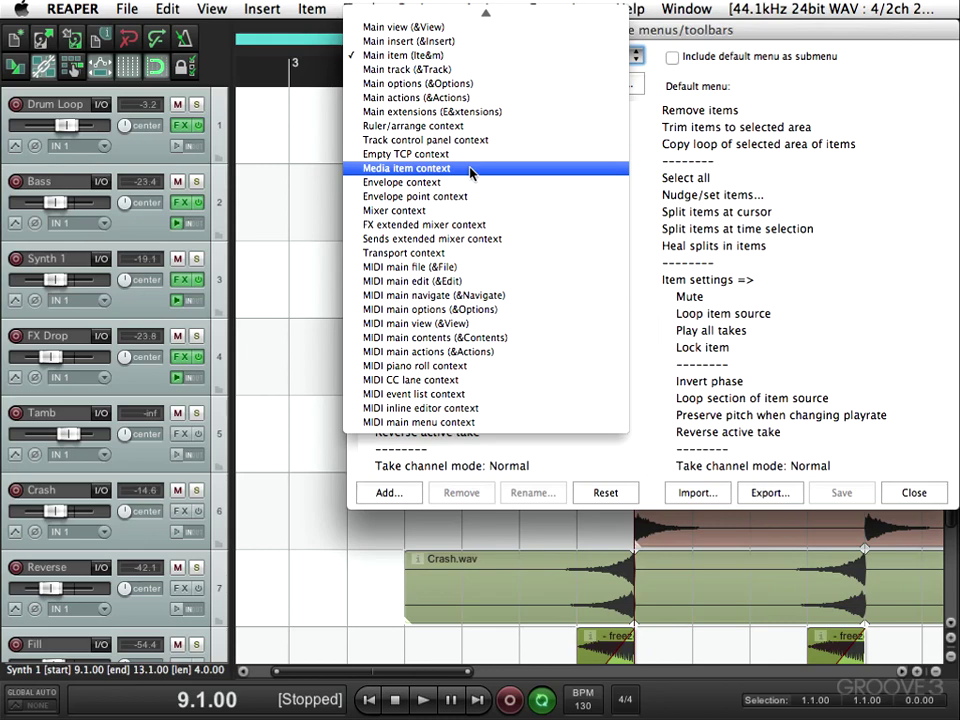
left_click(471, 174)
left_click(420, 110)
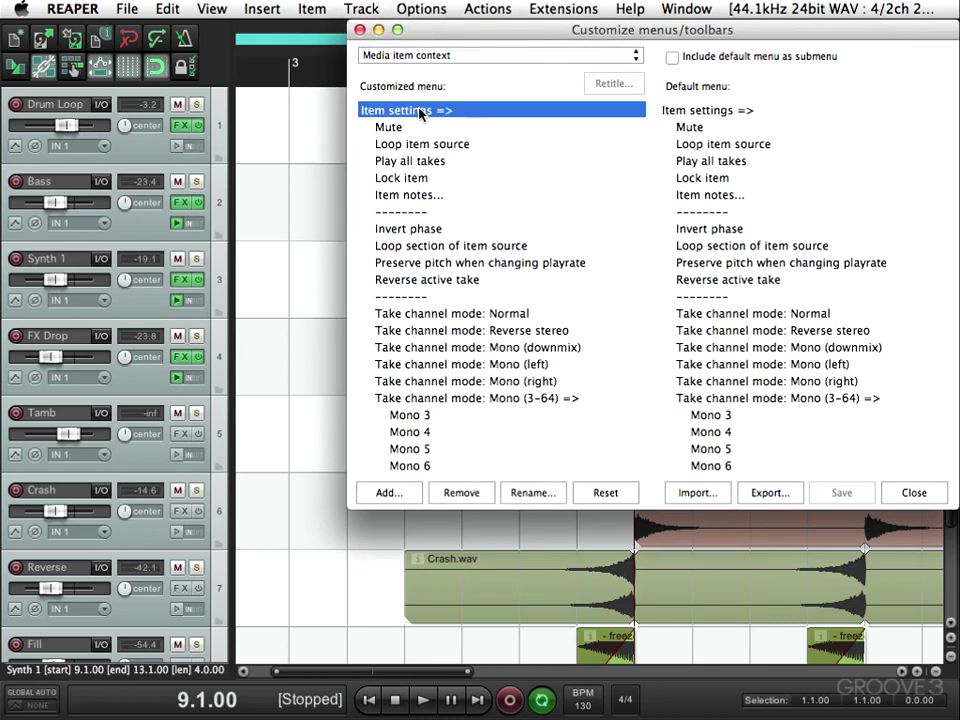
left_click(400, 492)
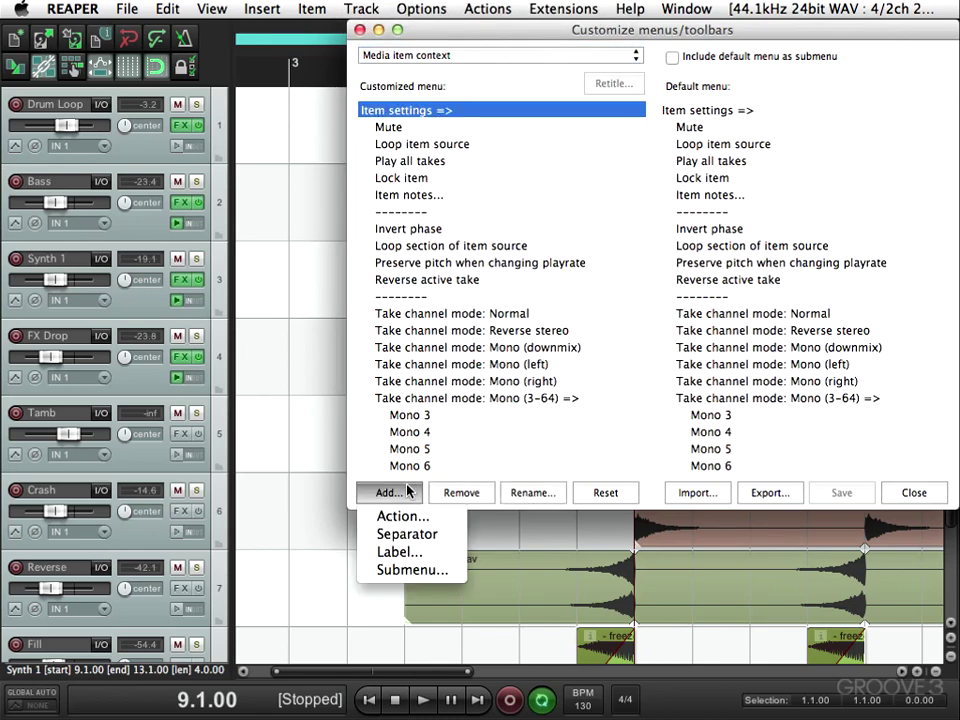
left_click(404, 543)
Add 'Item properties: Toggle solo' to the item context menu, rename it 'Solo Item', and save.
left_click(385, 492)
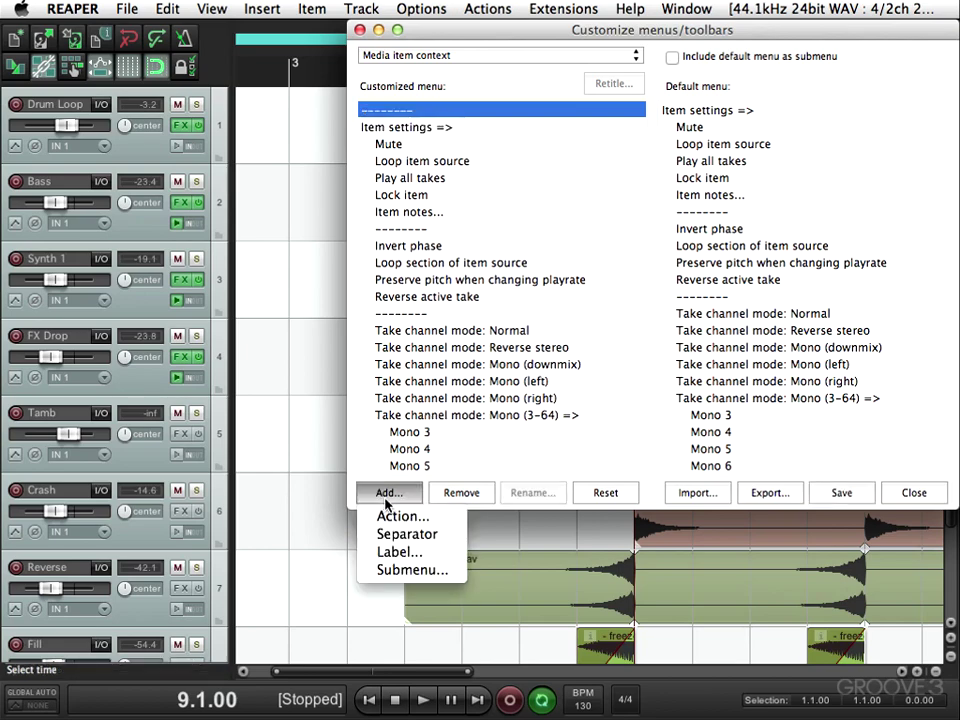
left_click(390, 516)
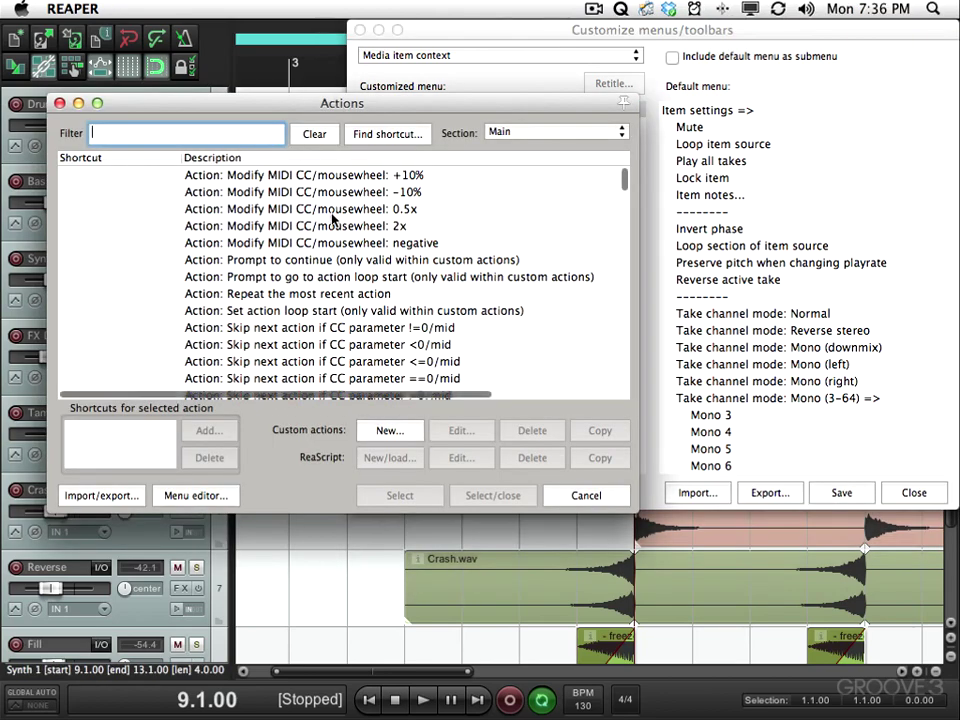
type("solo")
left_click(330, 210)
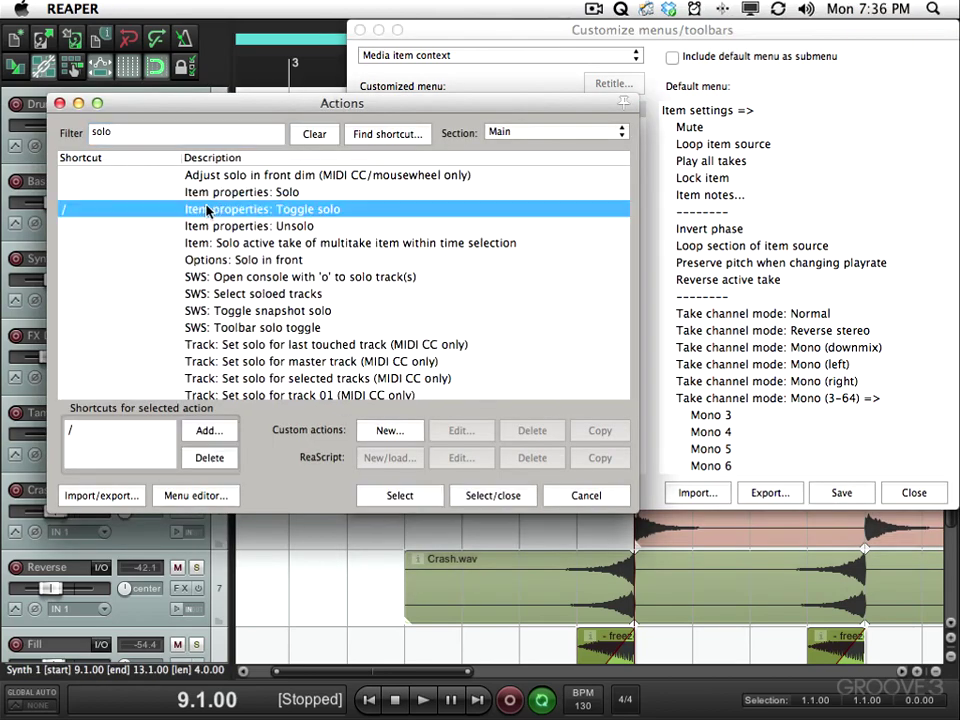
left_click(485, 496)
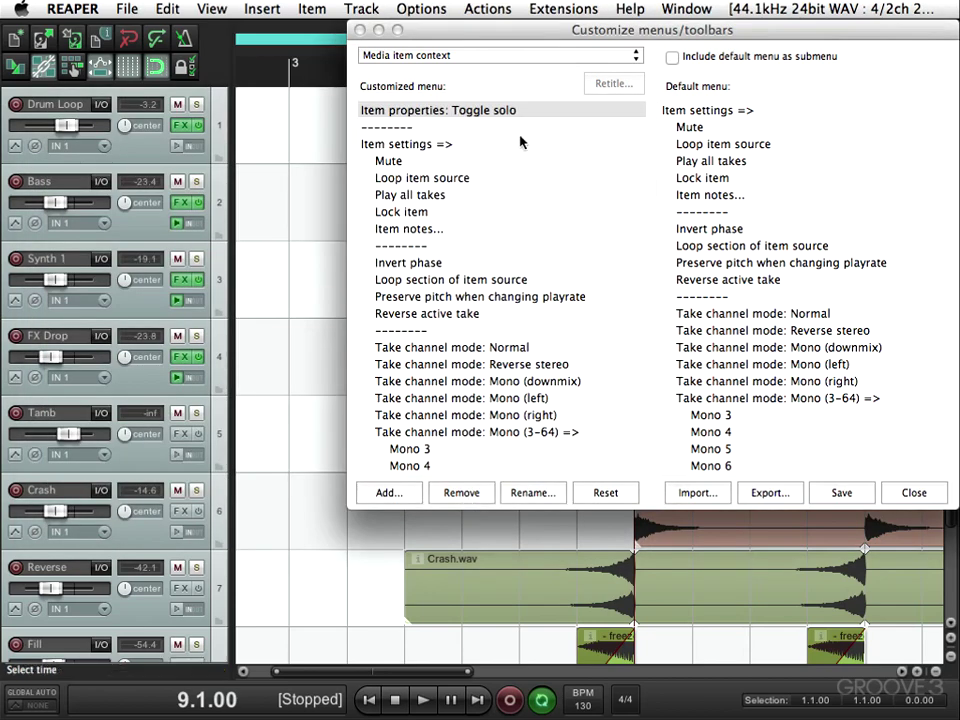
left_click(534, 493)
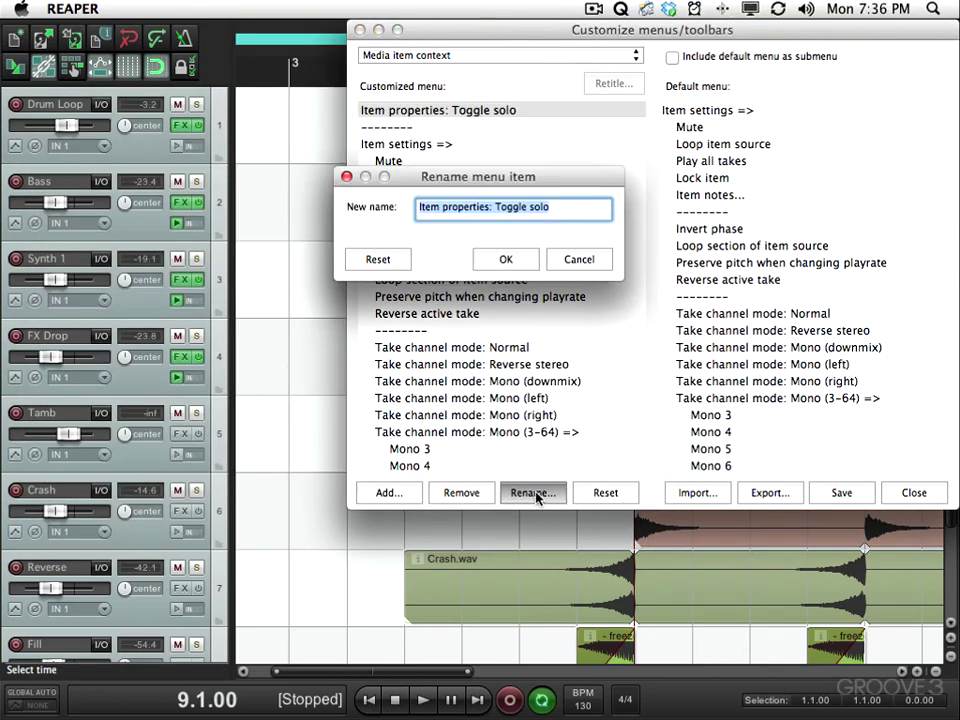
type("Solo Item")
key("Return")
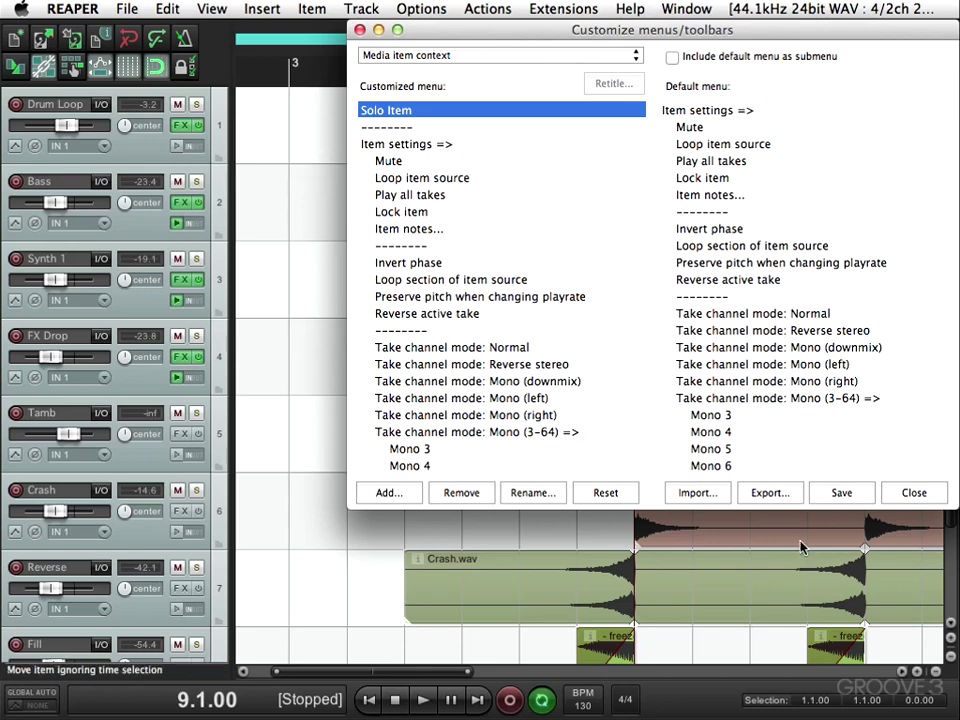
left_click(842, 492)
Solo the Drum Loop item from its right-click Solo Item entry, play it, then unsolo it.
left_click(914, 492)
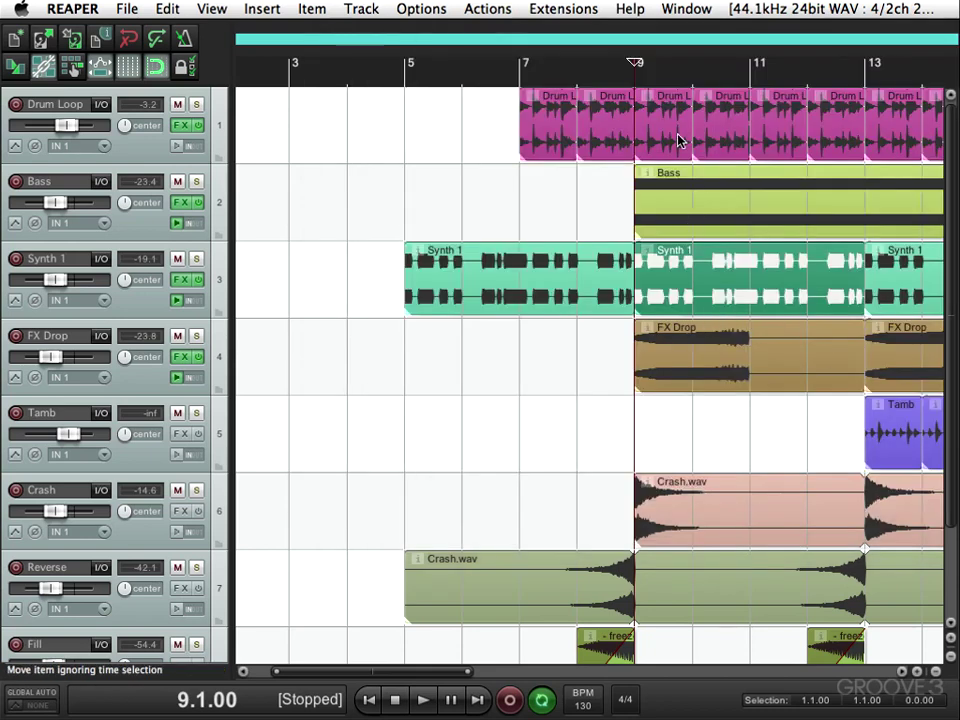
right_click(673, 144)
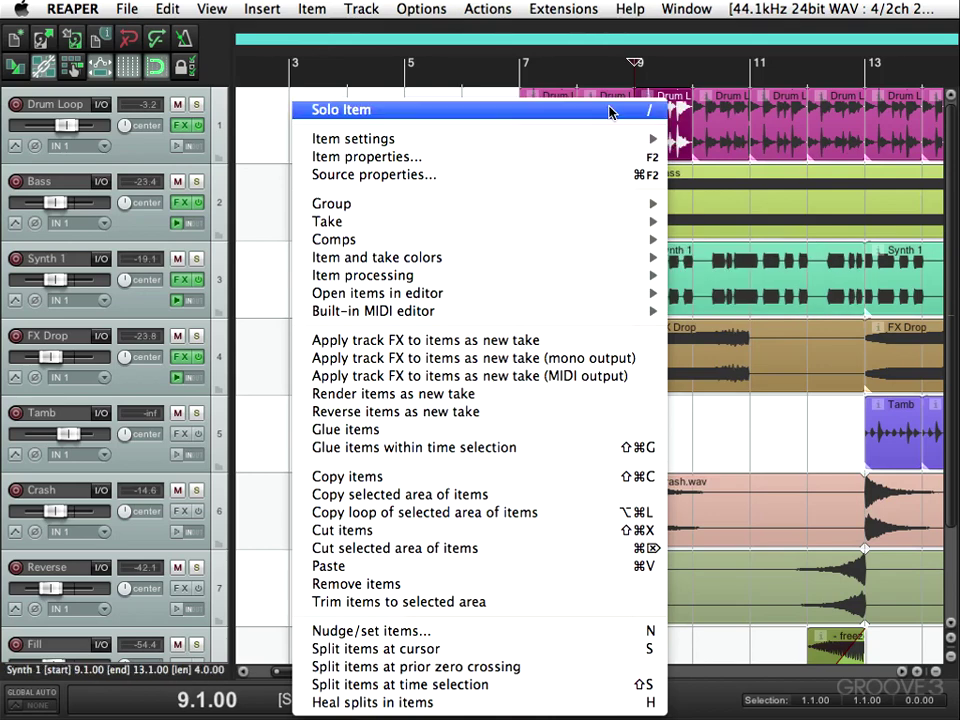
left_click(610, 111)
key("space")
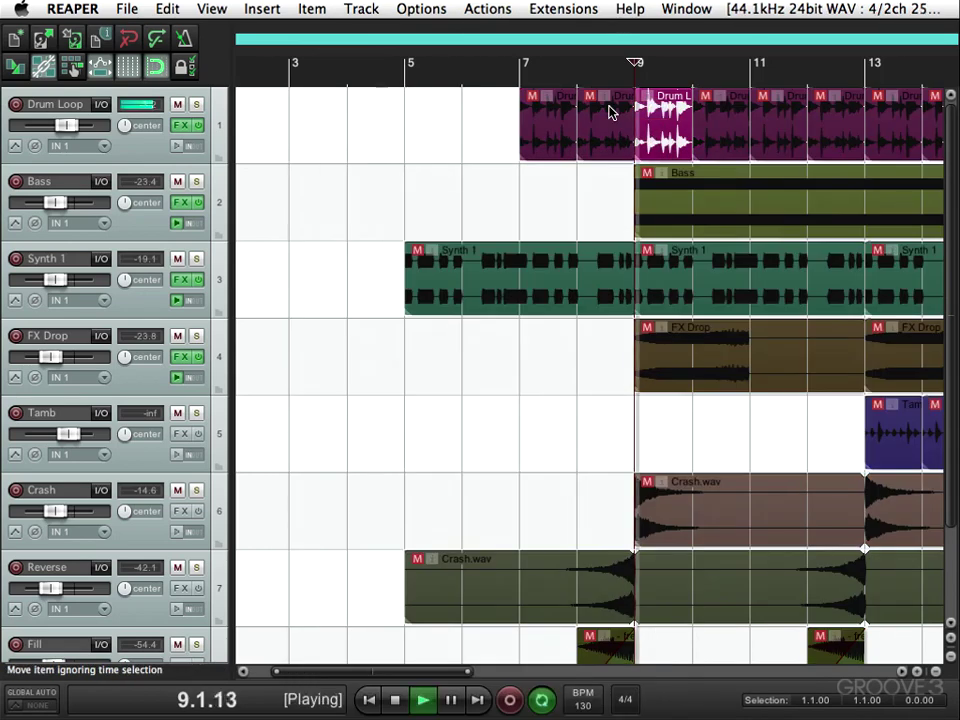
key("space")
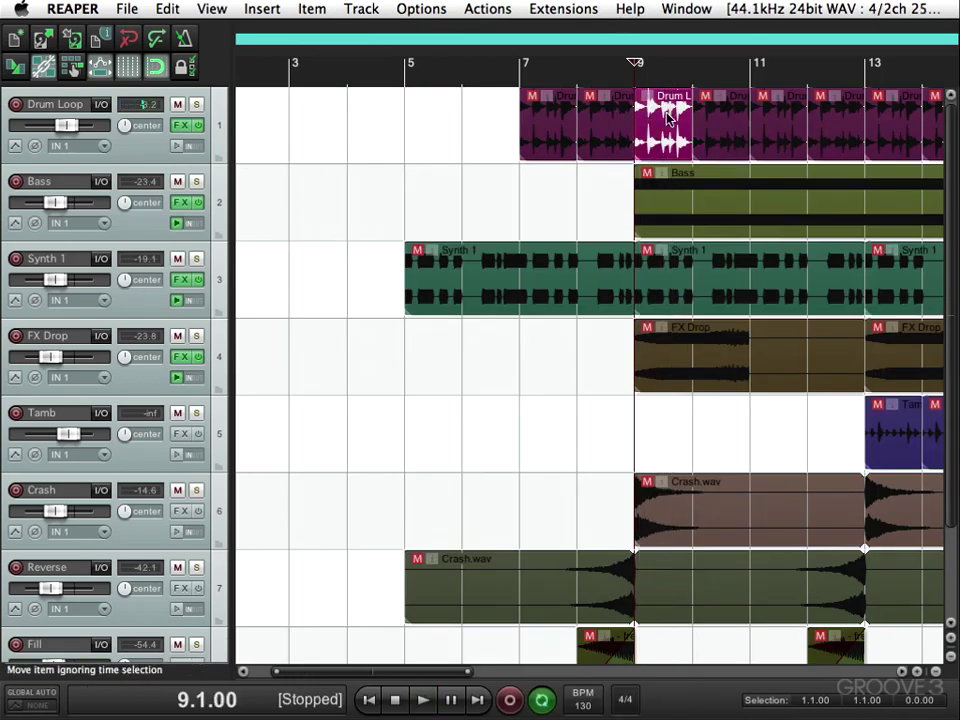
right_click(496, 93)
left_click(547, 111)
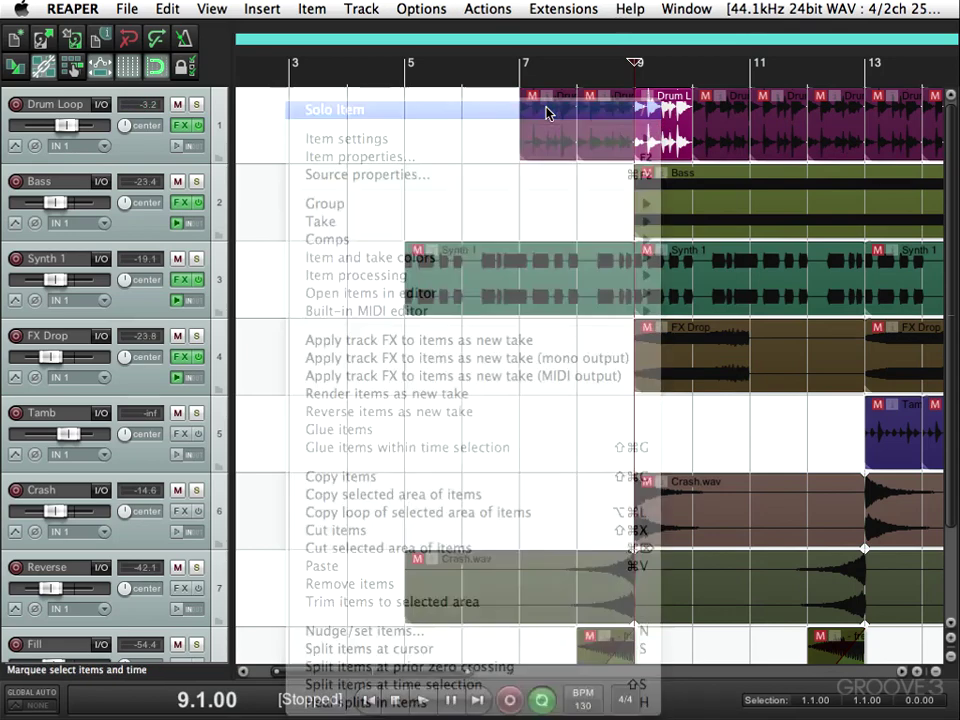
Solo the FX Drop item via right-click Solo Item, play from bar 9, then unsolo it.
left_click(665, 377)
right_click(656, 354)
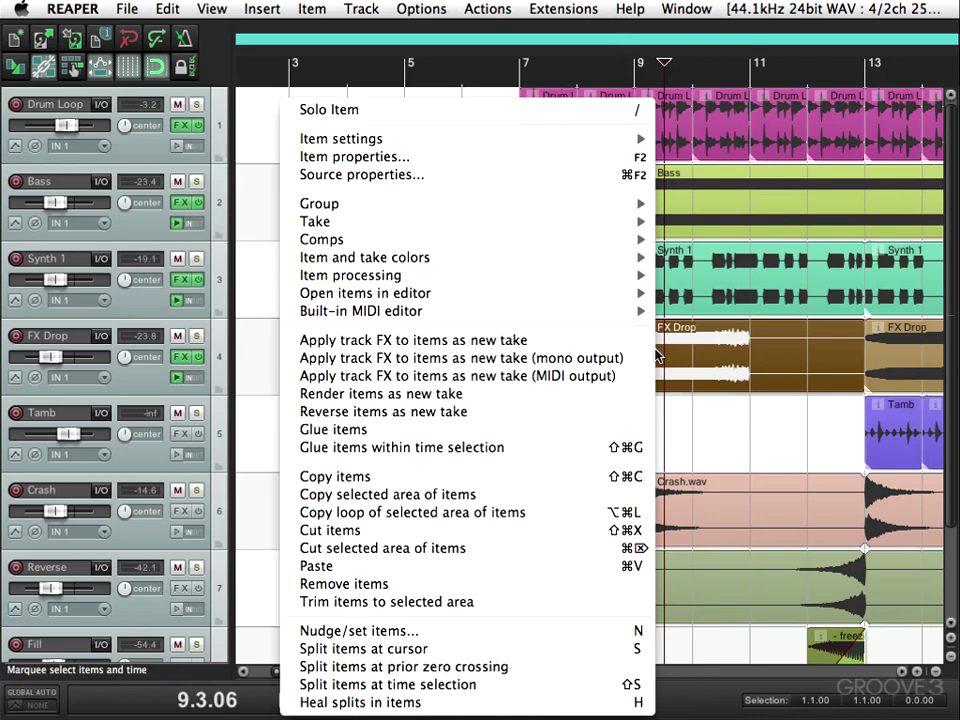
left_click(452, 116)
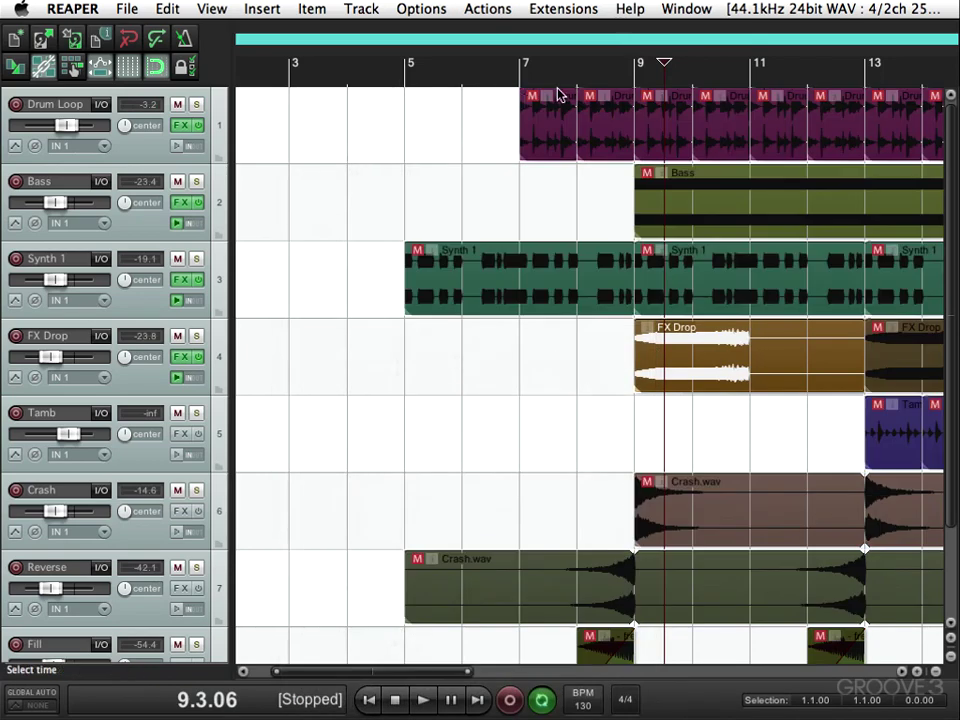
left_click(637, 70)
key("space")
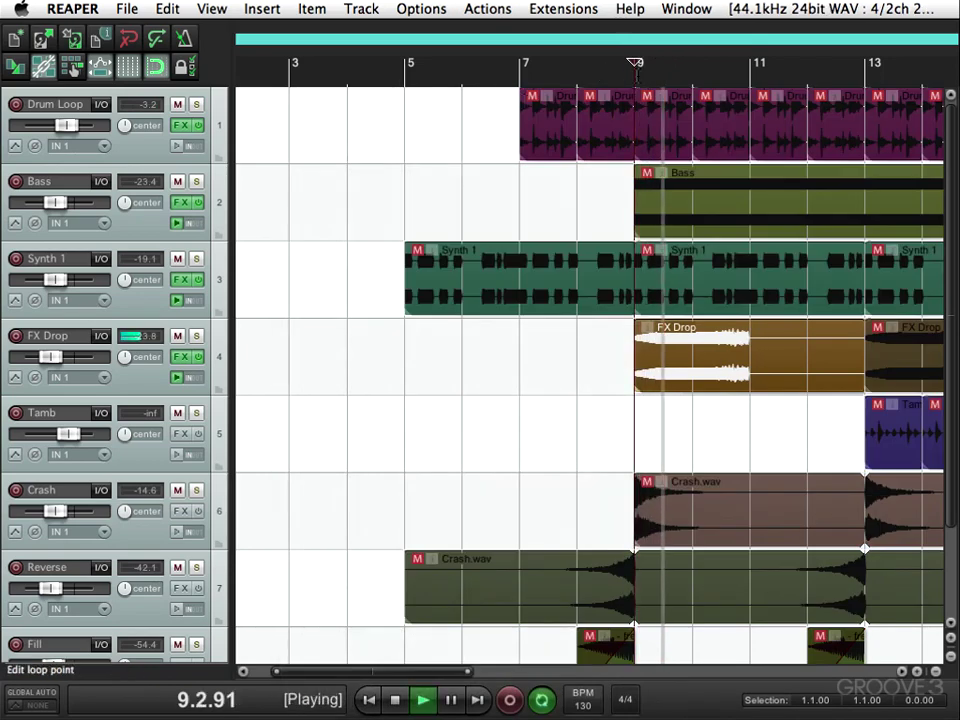
key("space")
right_click(671, 356)
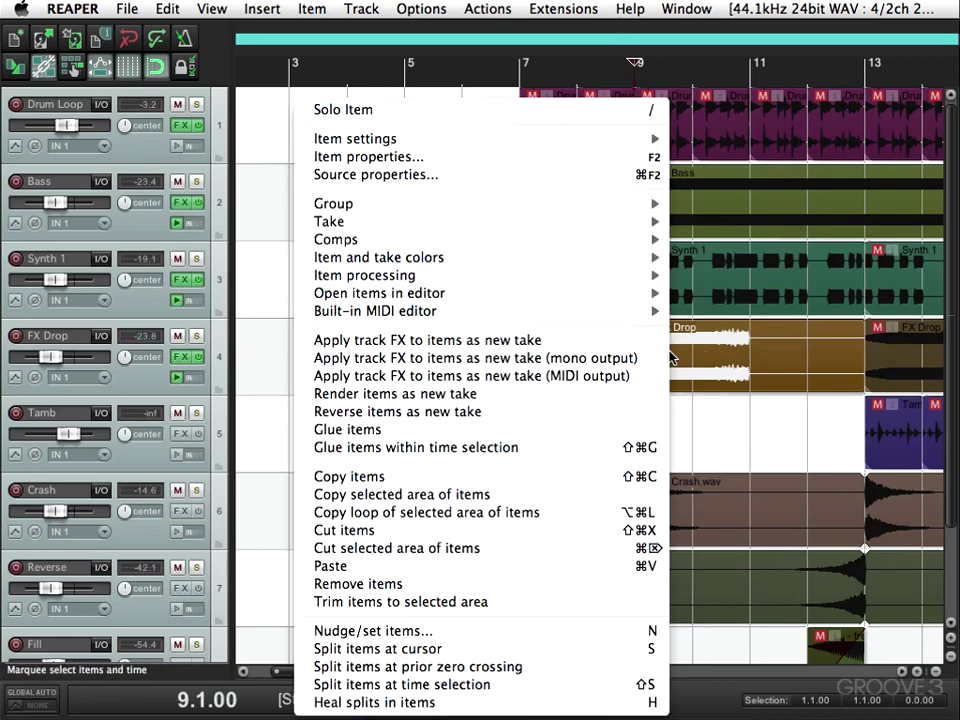
left_click(418, 118)
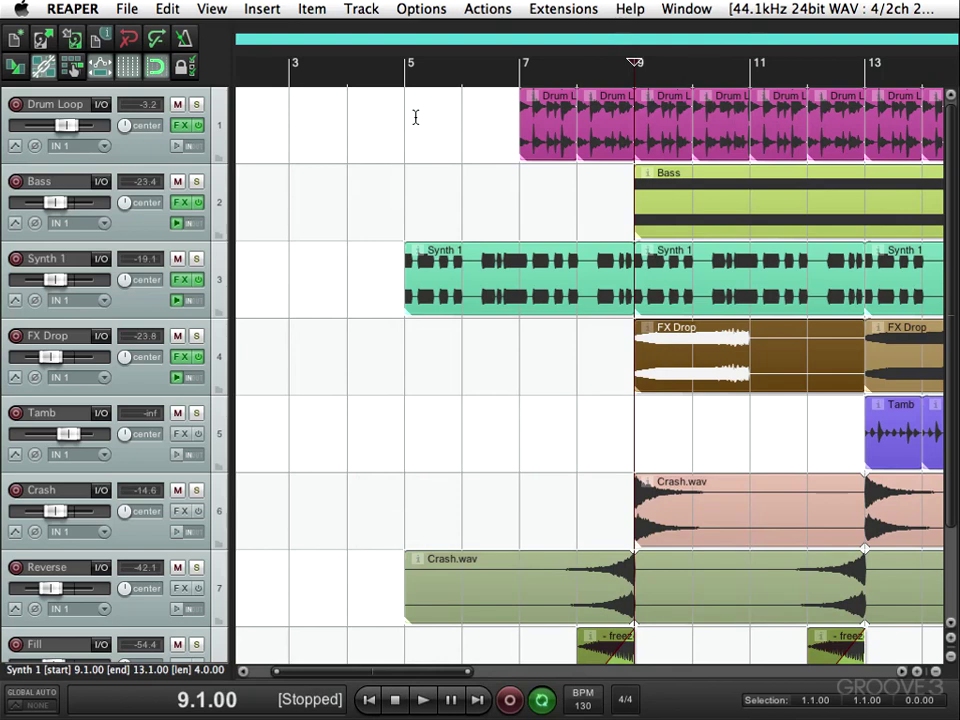
Open Customize toolbar and remove the first buttons, starting with New project, from the main toolbar.
right_click(222, 80)
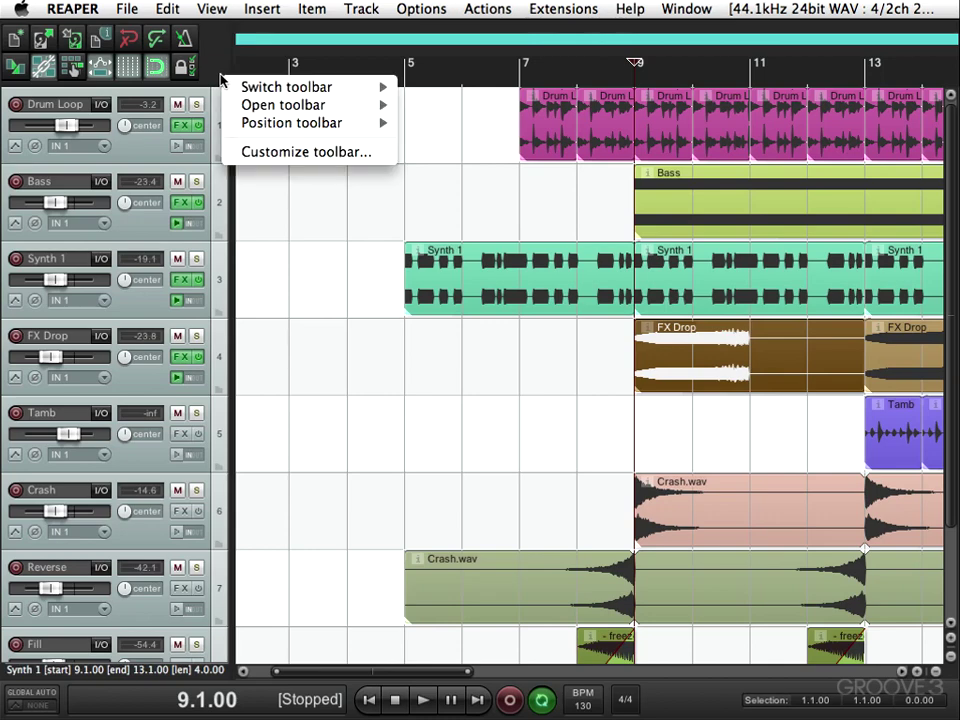
left_click(254, 151)
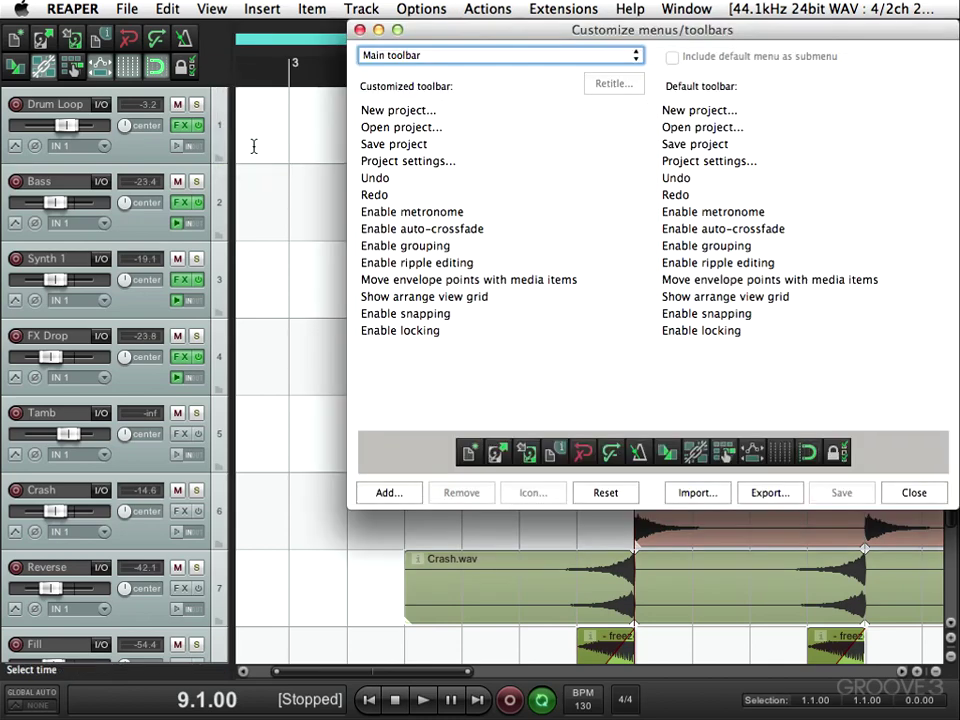
left_click(420, 111)
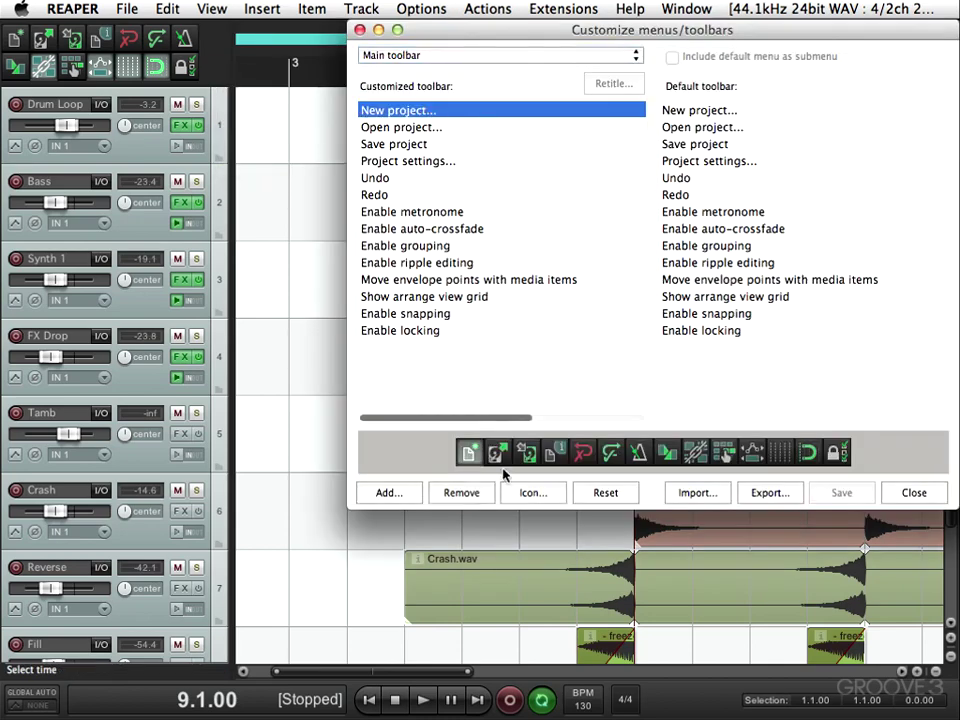
left_click(456, 496)
left_click(456, 496)
left_click(456, 496)
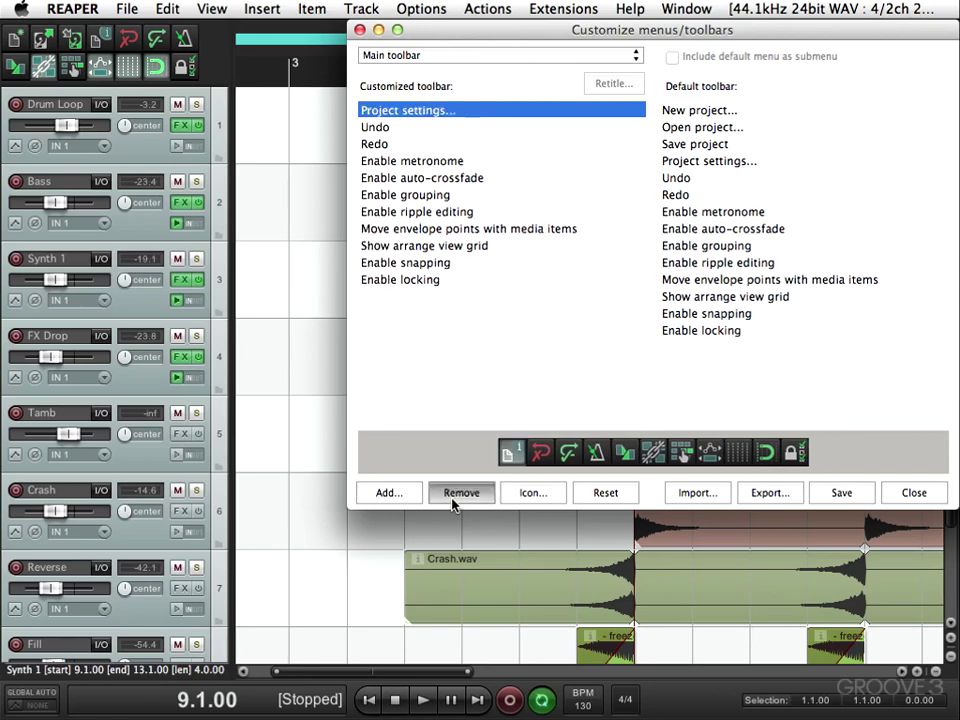
left_click(456, 496)
left_click(456, 496)
left_click(456, 496)
left_click(456, 496)
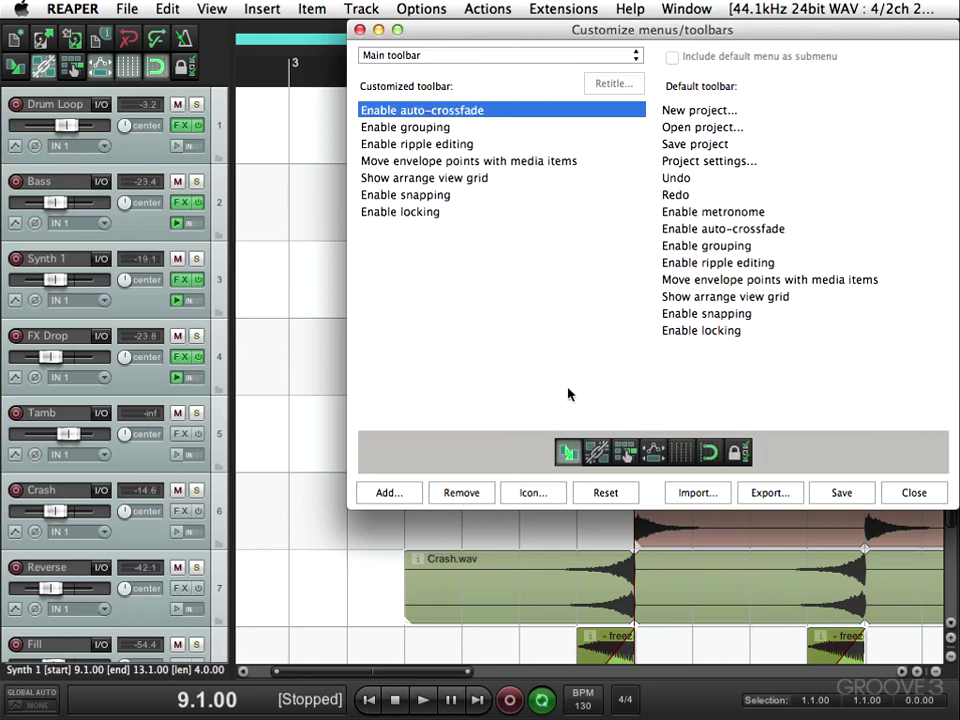
Add 'Item properties: Toggle solo' to the main toolbar and move it to the end.
left_click(386, 492)
type("solo")
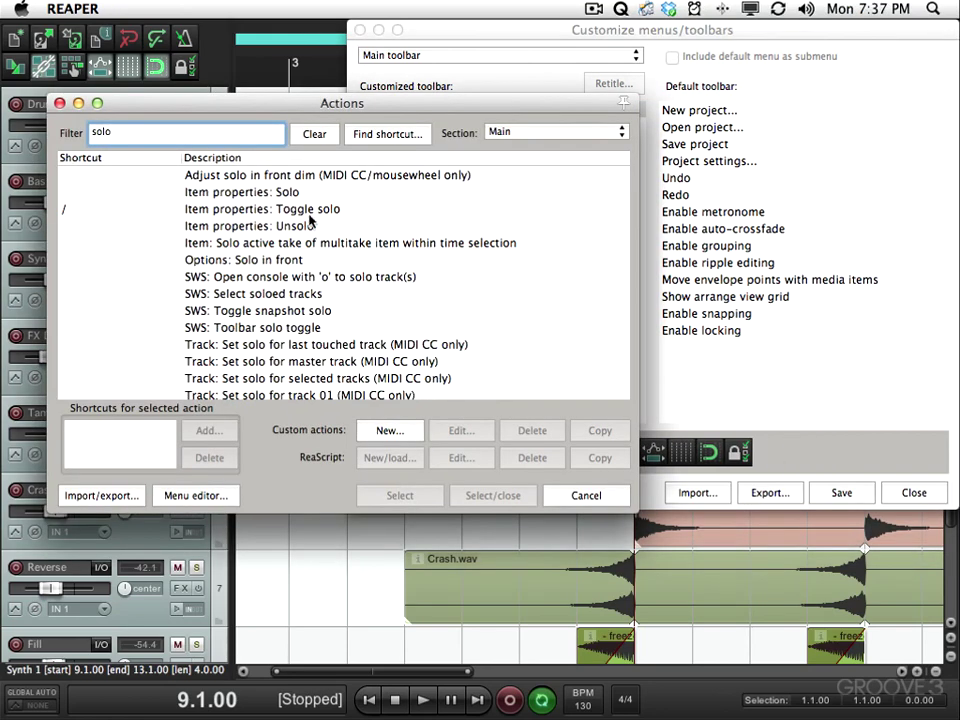
left_click(310, 212)
left_click(486, 494)
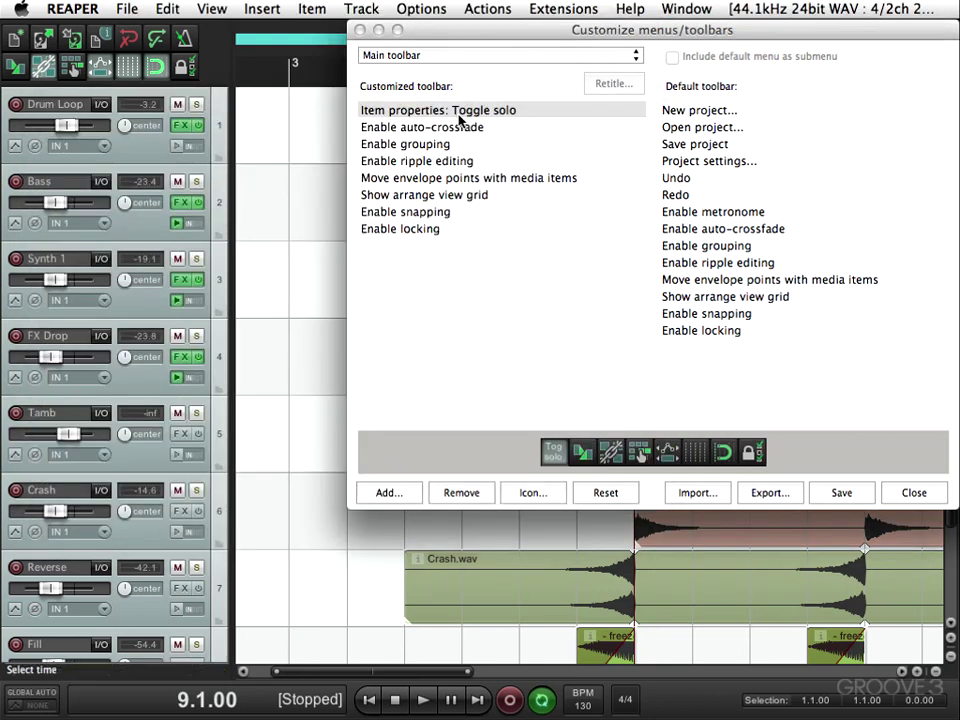
left_click_drag(460, 118, 460, 229)
left_click(543, 229)
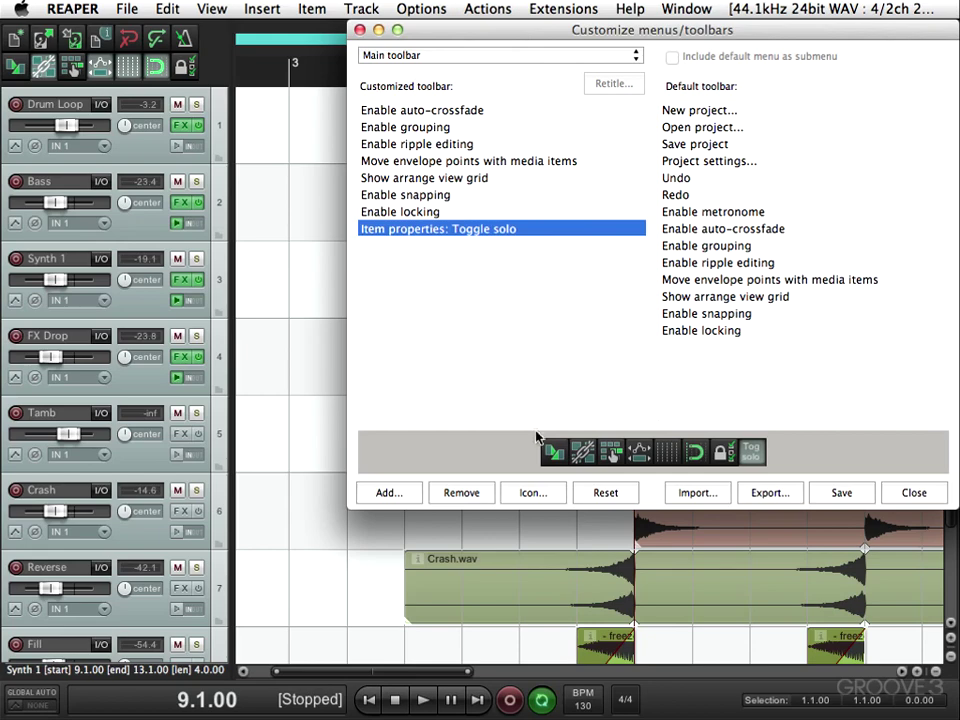
Give the Toggle solo button the yellow 'S' solo icon and save the toolbar.
left_click(530, 492)
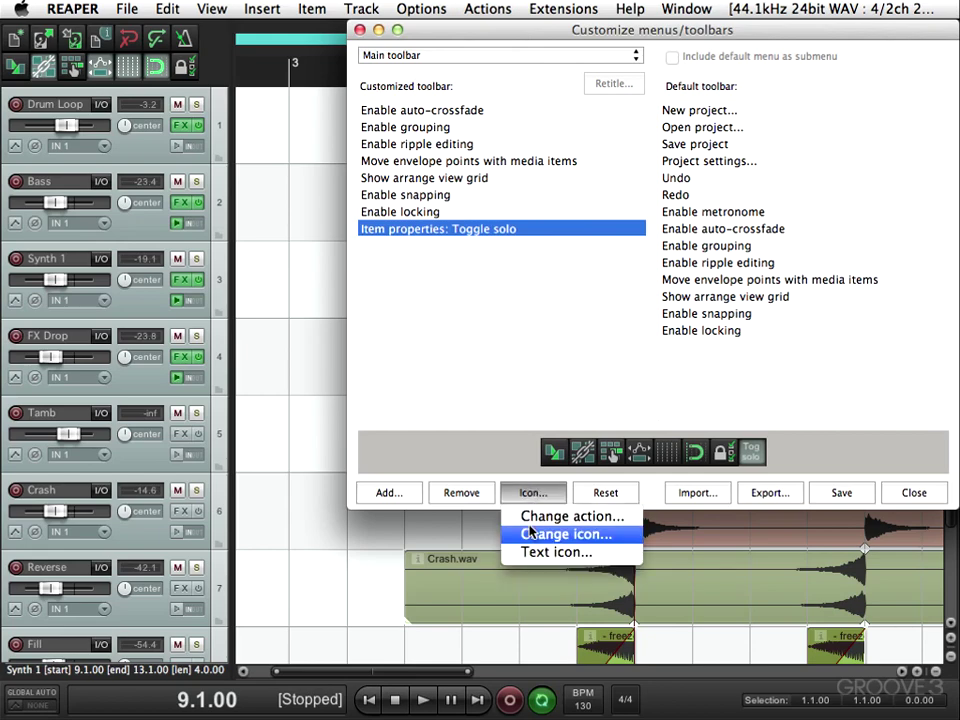
left_click(530, 533)
left_click(329, 52)
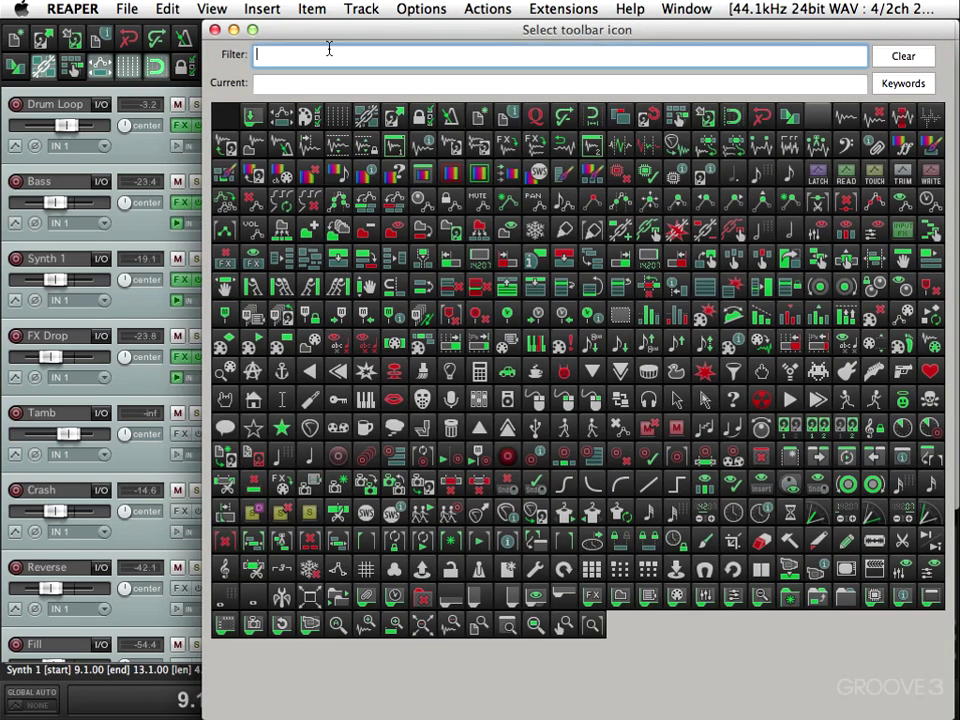
type("olo")
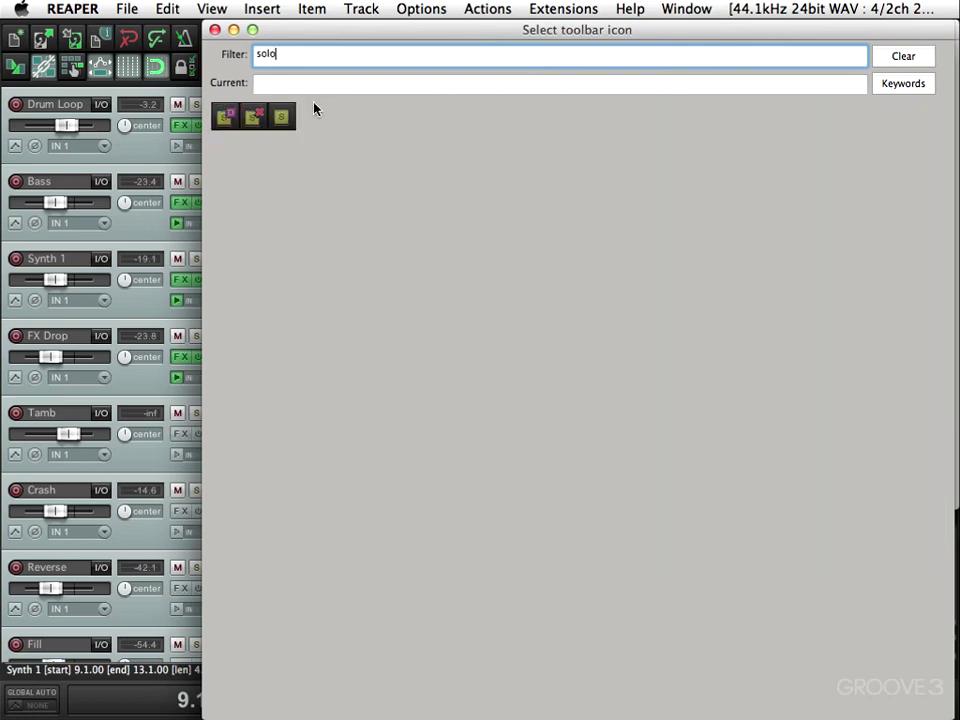
left_click(280, 118)
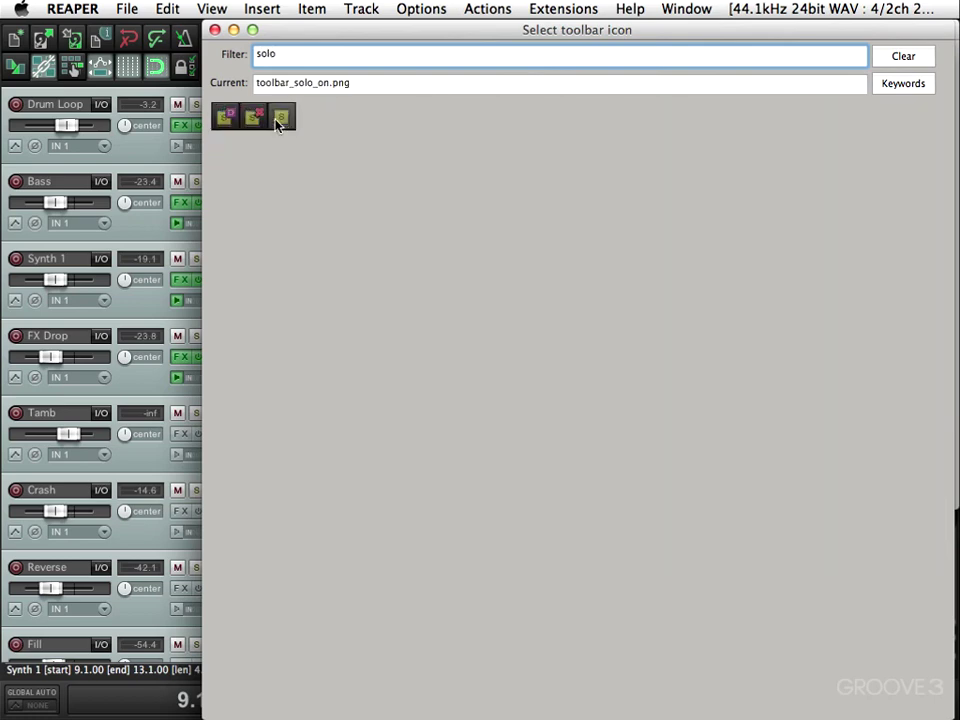
left_click(214, 29)
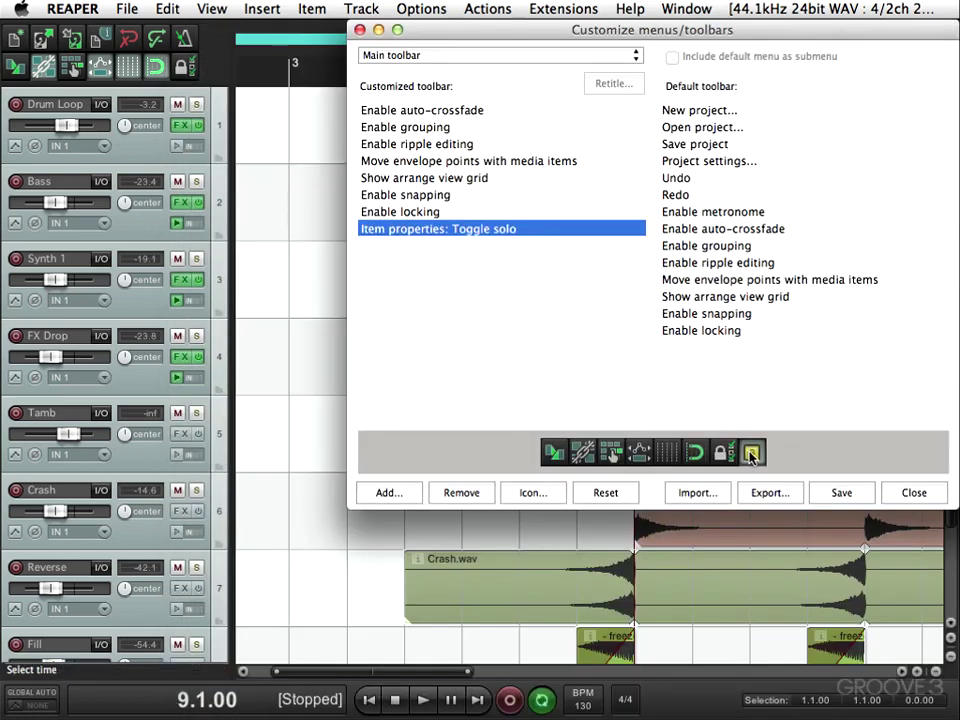
left_click(840, 494)
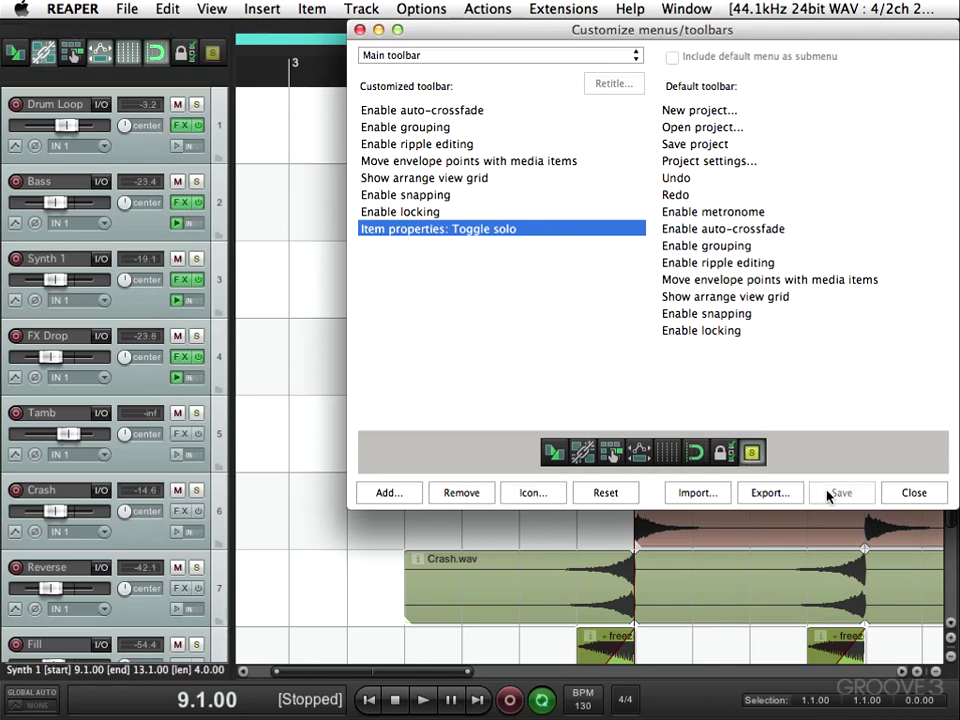
Solo the Drum Loop item at bar 9 with the new toolbar button, audition it, then unsolo it.
left_click(914, 492)
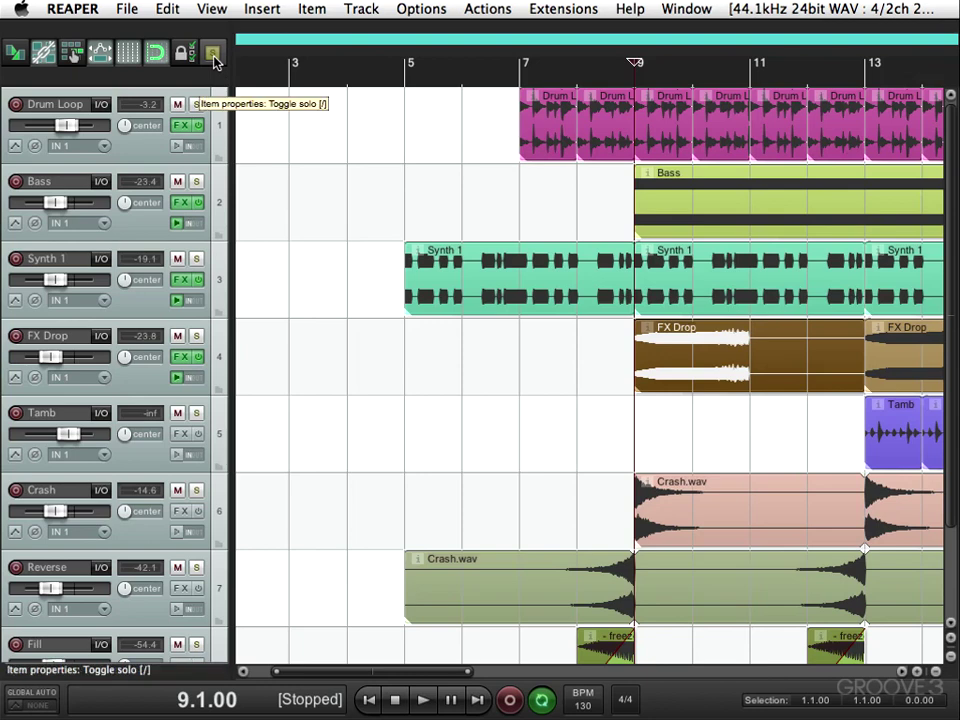
left_click(655, 142)
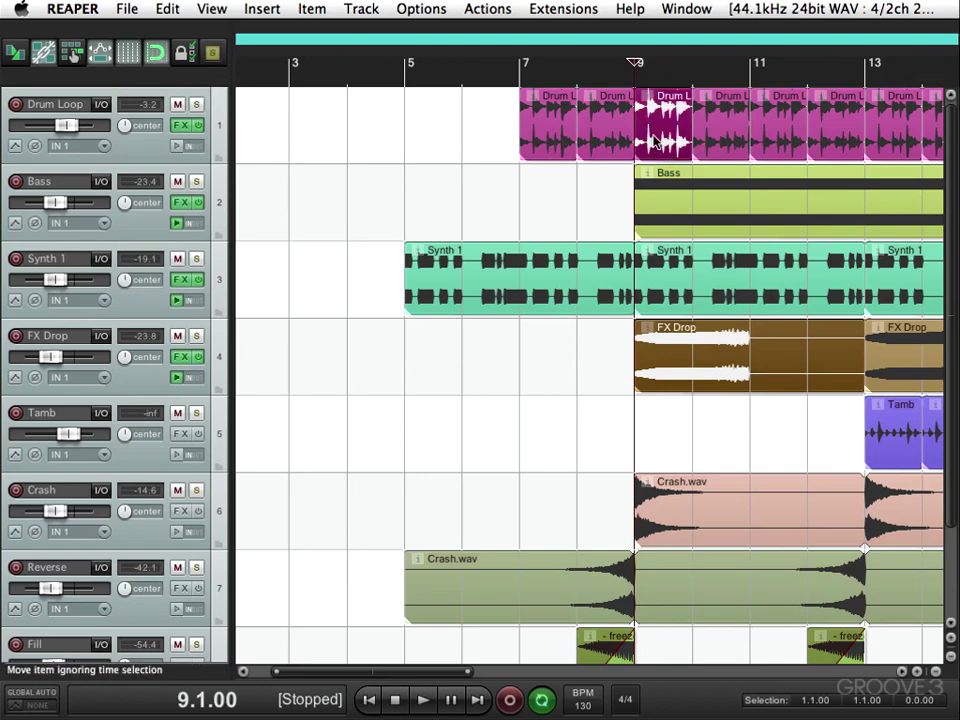
left_click(212, 52)
key("space")
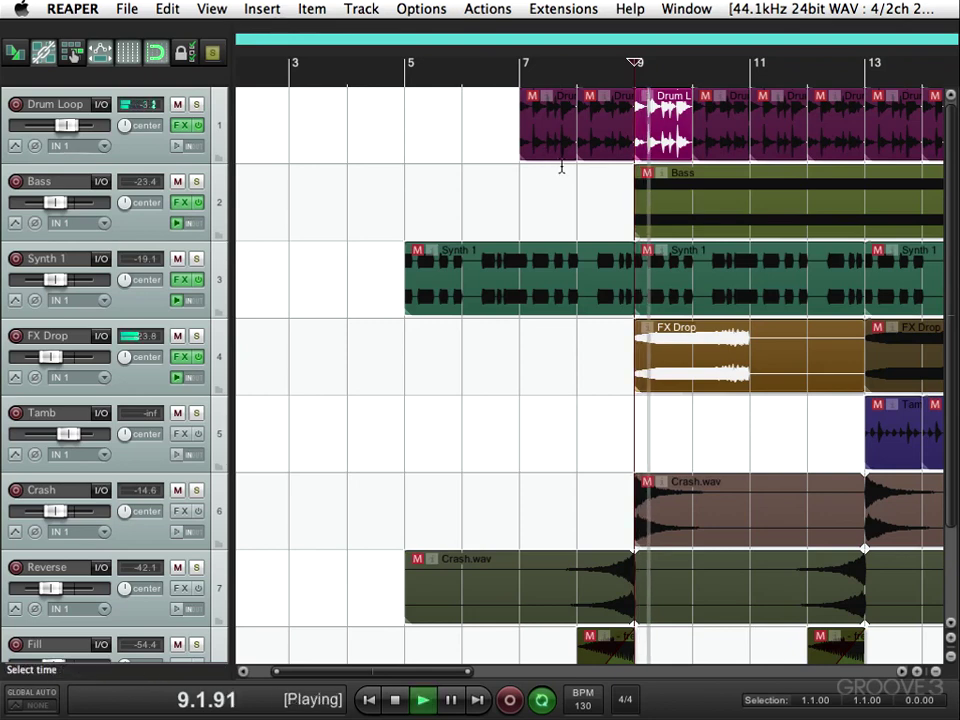
key("space")
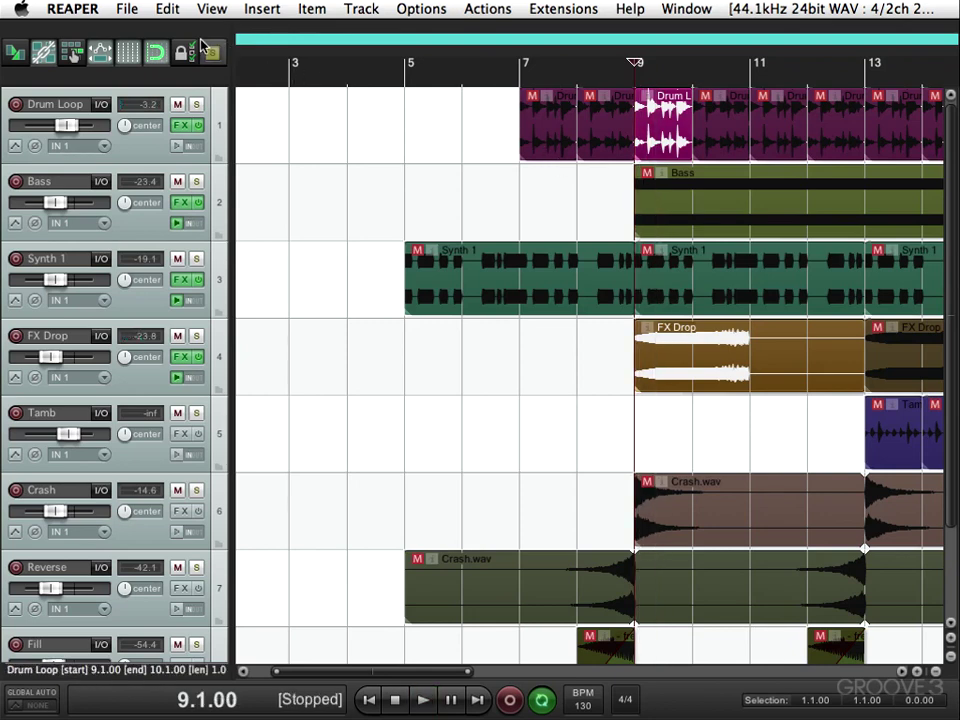
left_click(208, 53)
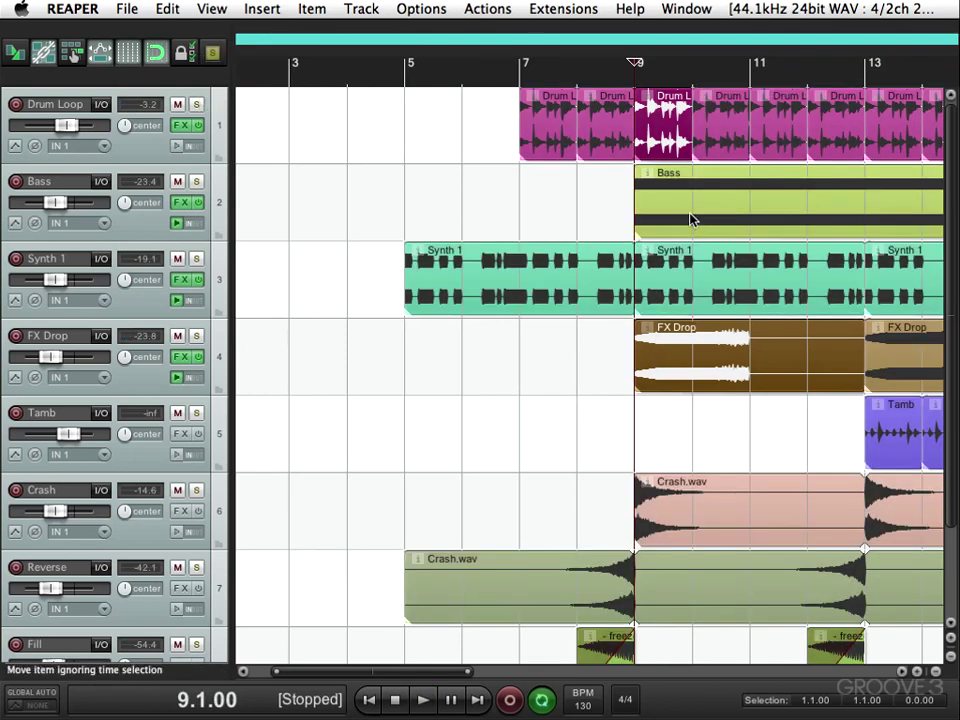
Solo and audition the Bass item alone, then unsolo it and play all items together.
left_click(658, 220)
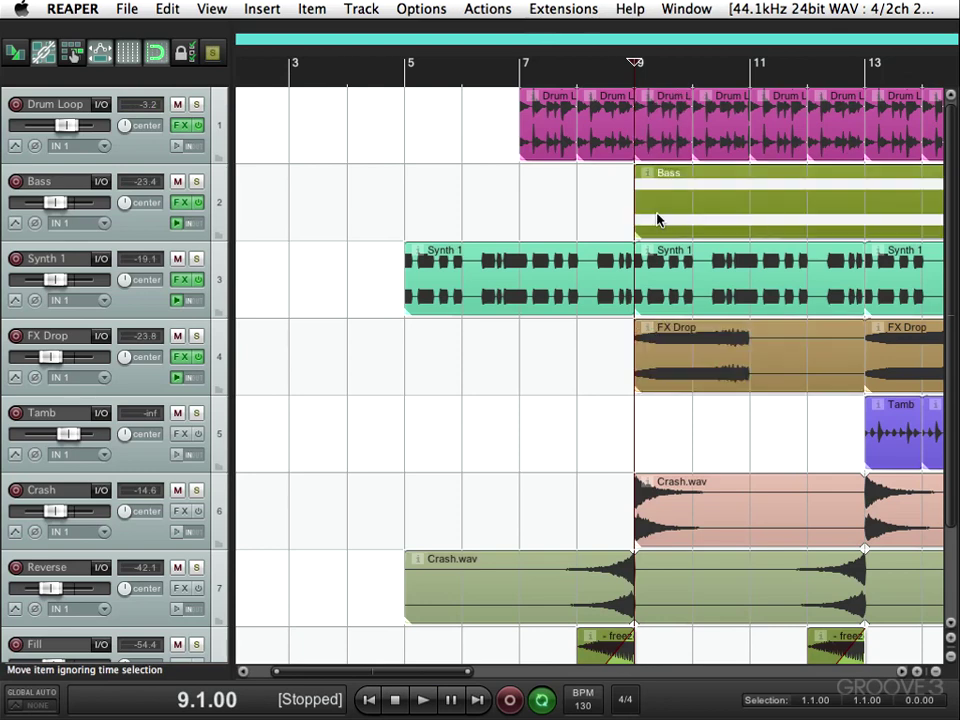
left_click(208, 53)
key("space")
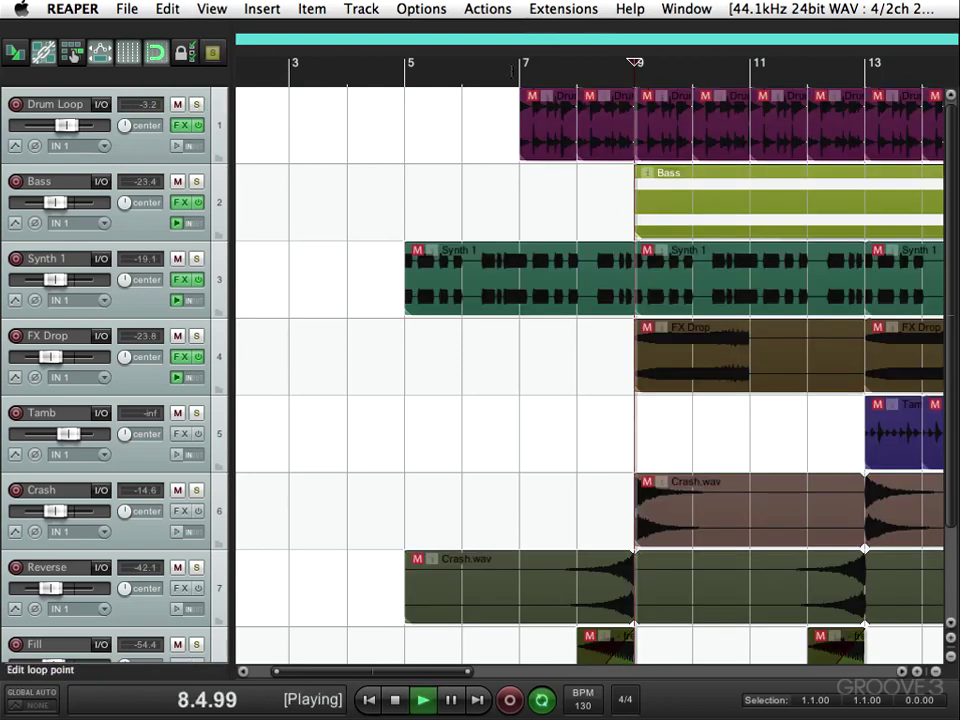
key("space")
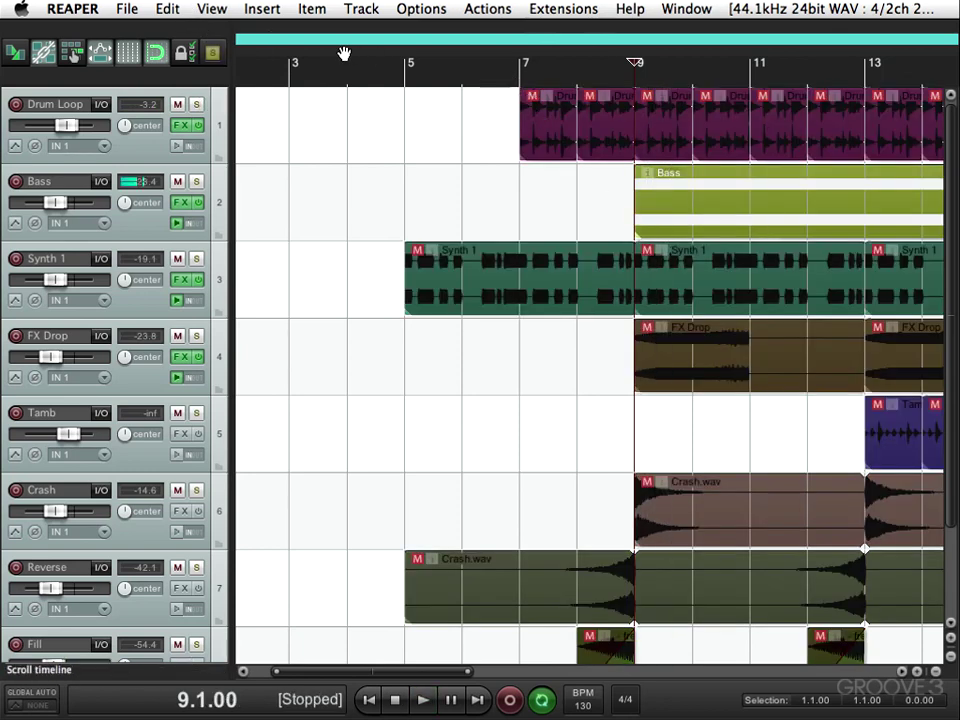
left_click(208, 53)
key("space")
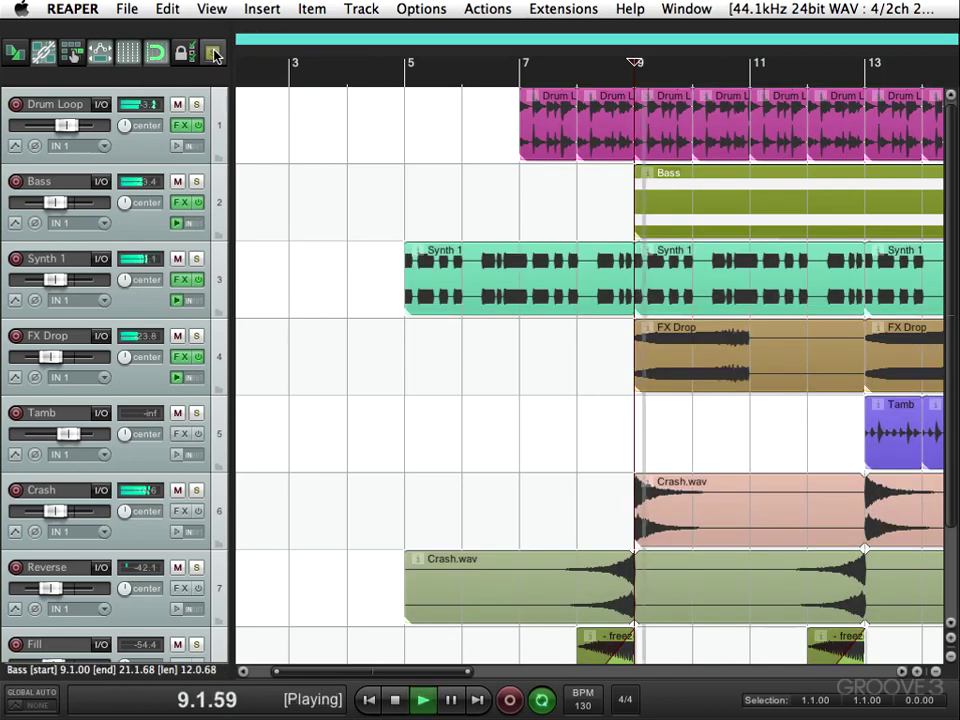
key("space")
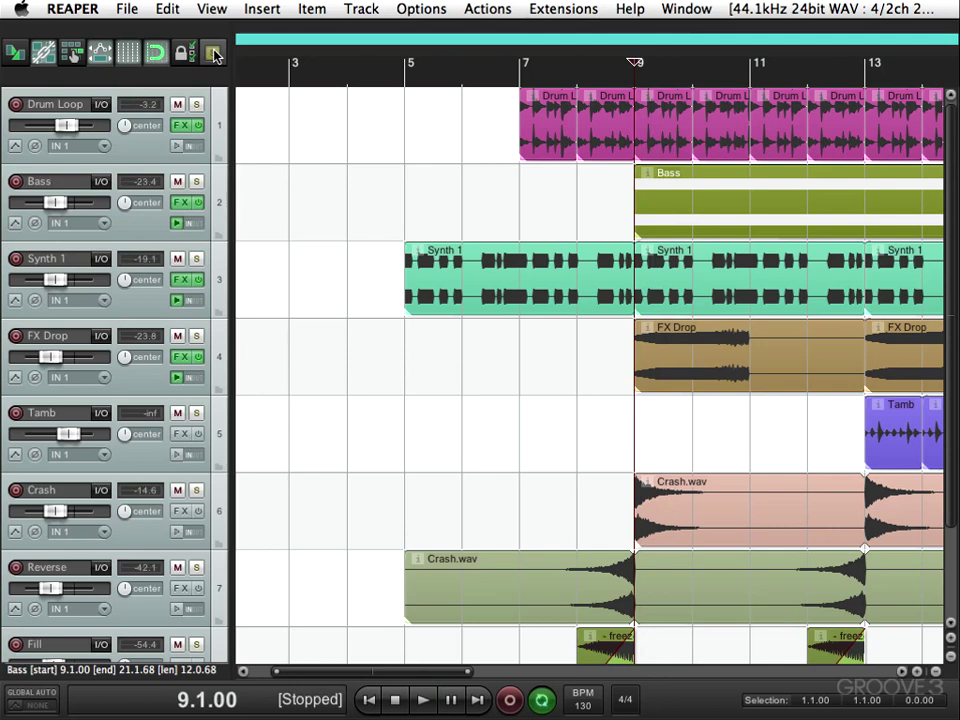
Arm the item solo toggle, then solo, audition and unsolo the Drum Loop item at bar 8.
left_click(213, 53)
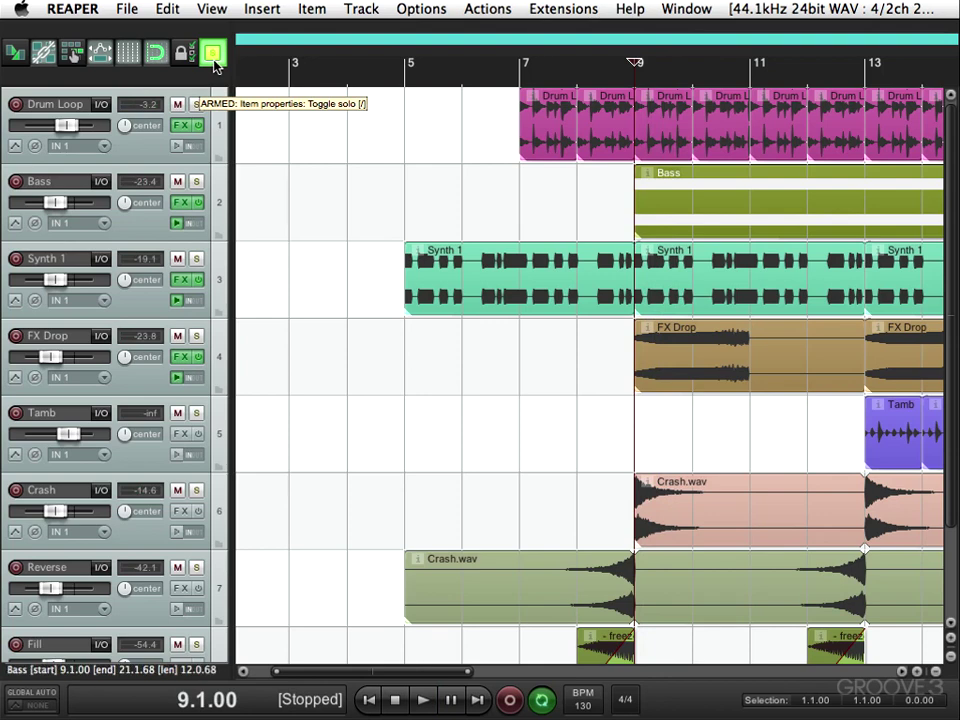
left_click(611, 141)
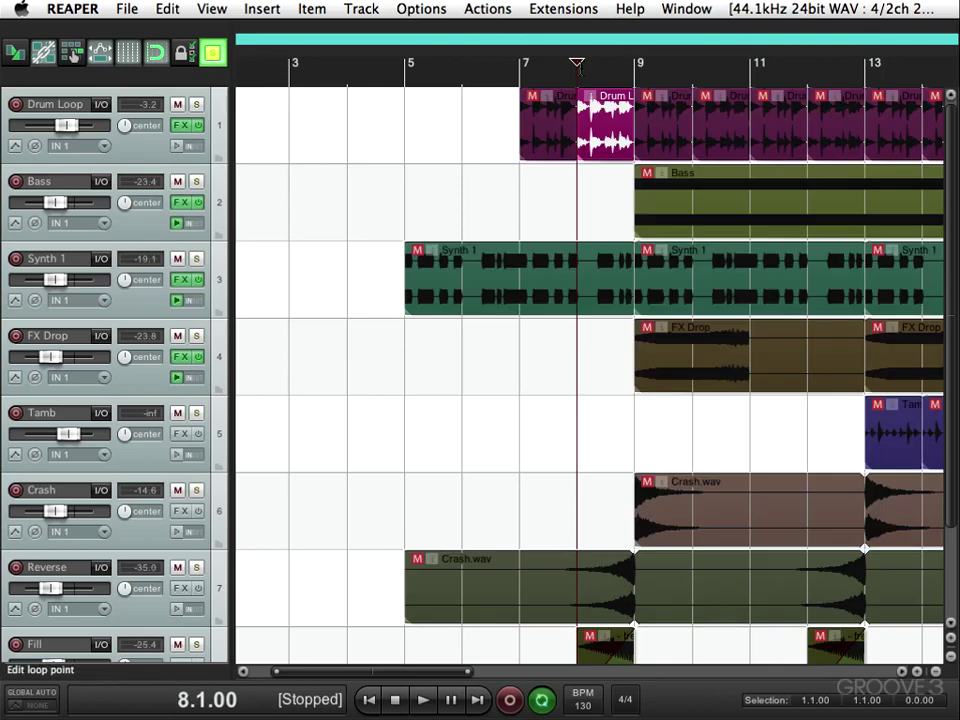
key("space")
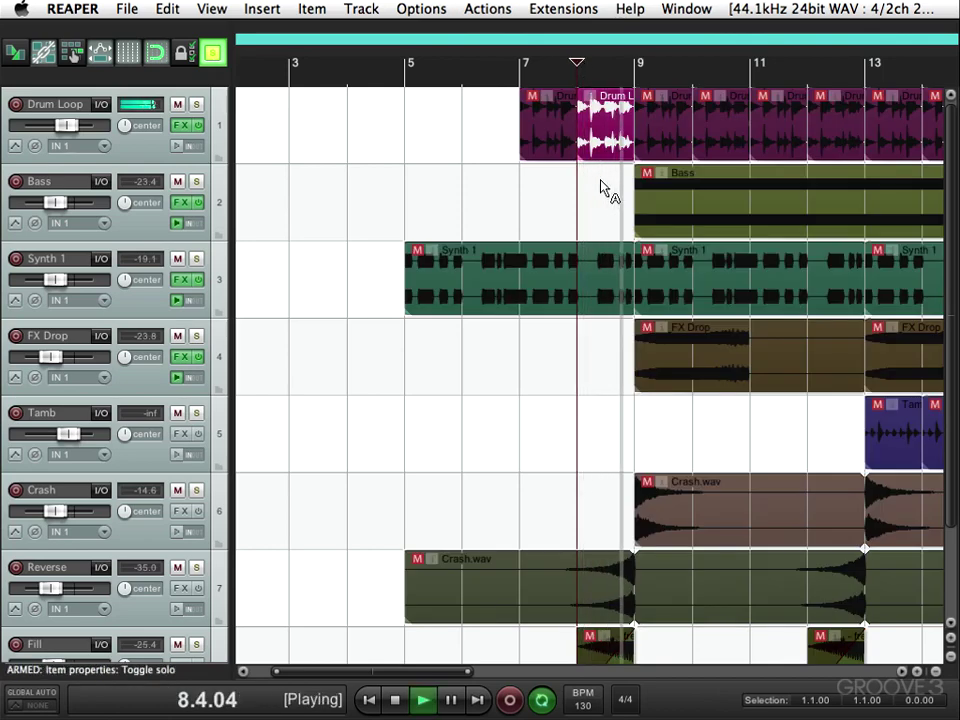
key("space")
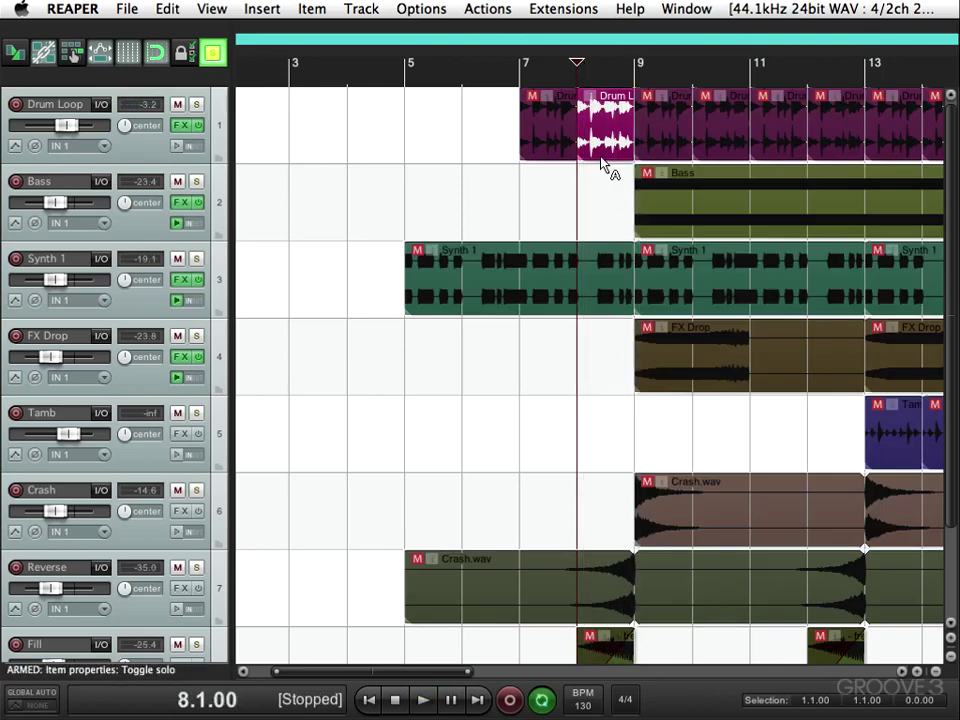
left_click(598, 148)
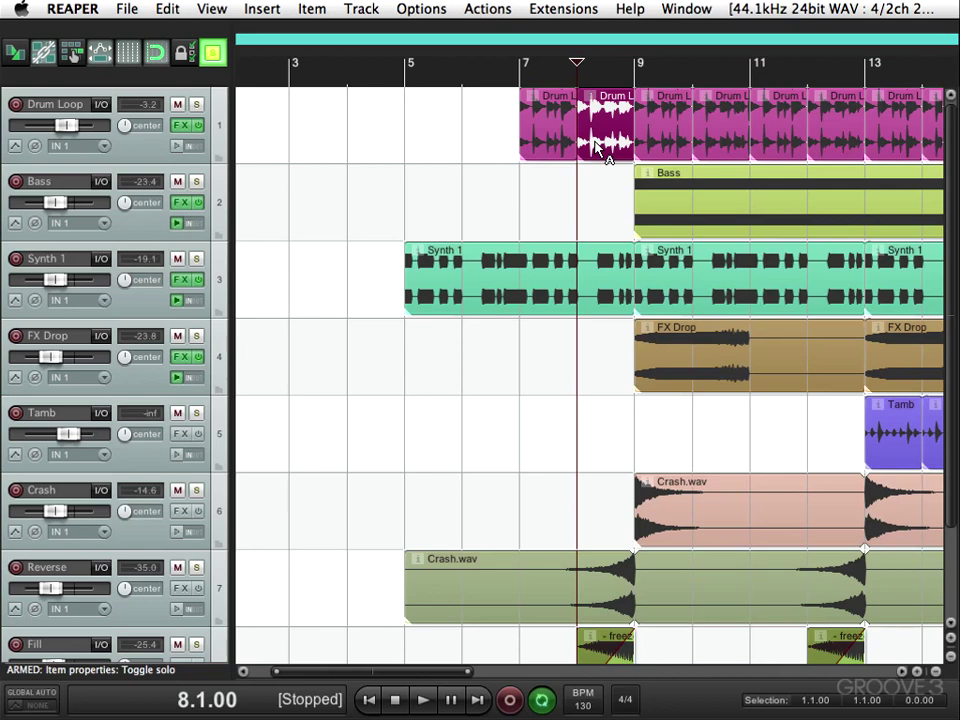
Solo and audition the Bass item, then the FX Drop item, unsoloing each afterward.
left_click(658, 213)
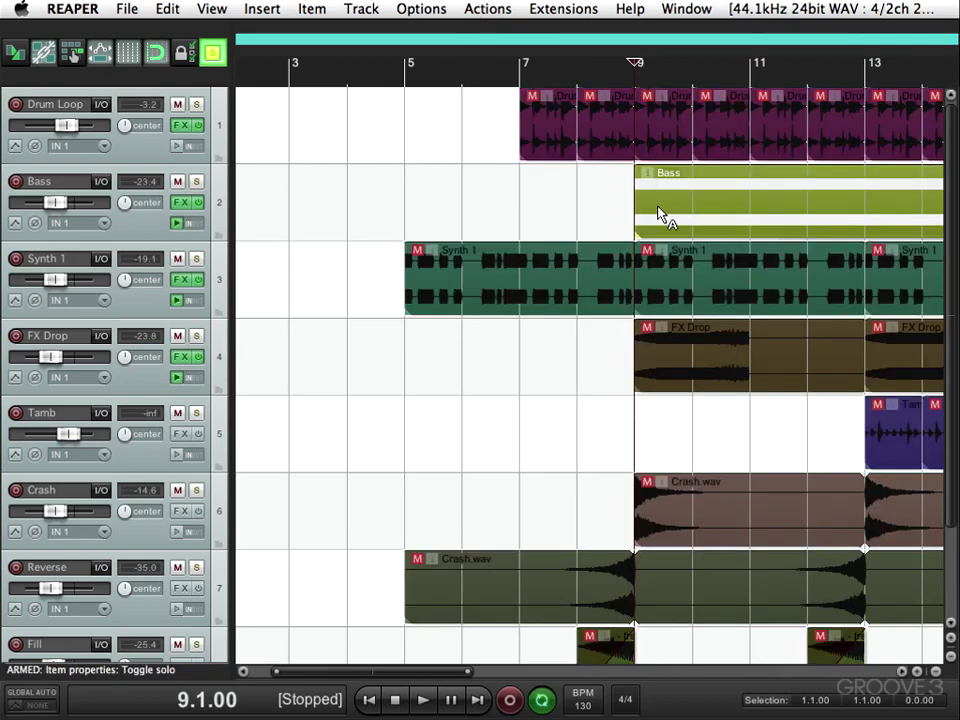
key("space")
key("space")
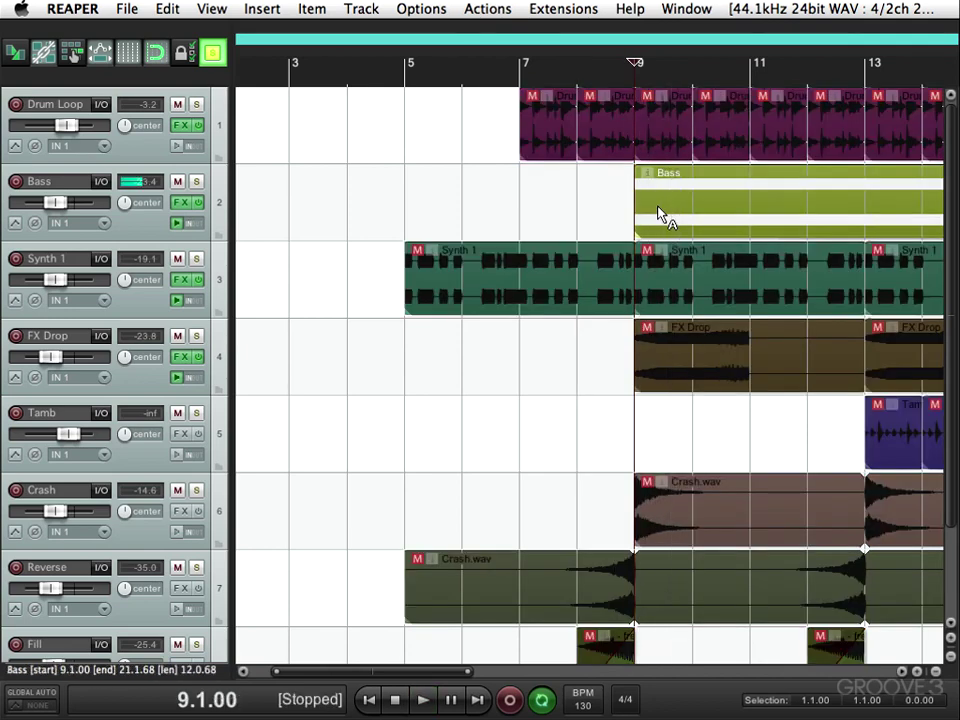
left_click(658, 213)
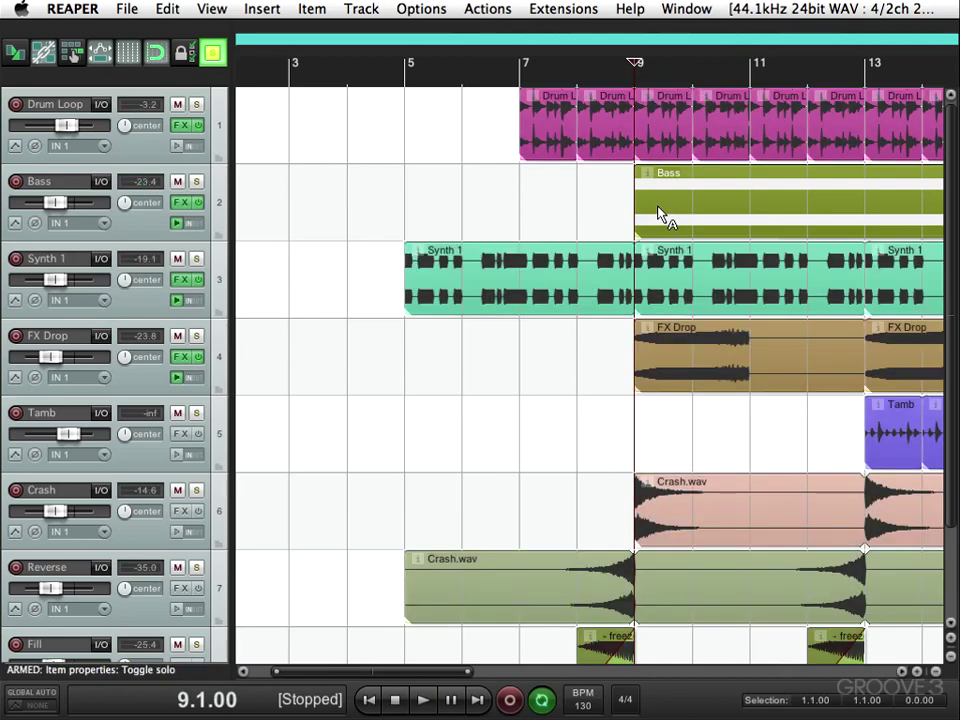
left_click(657, 369)
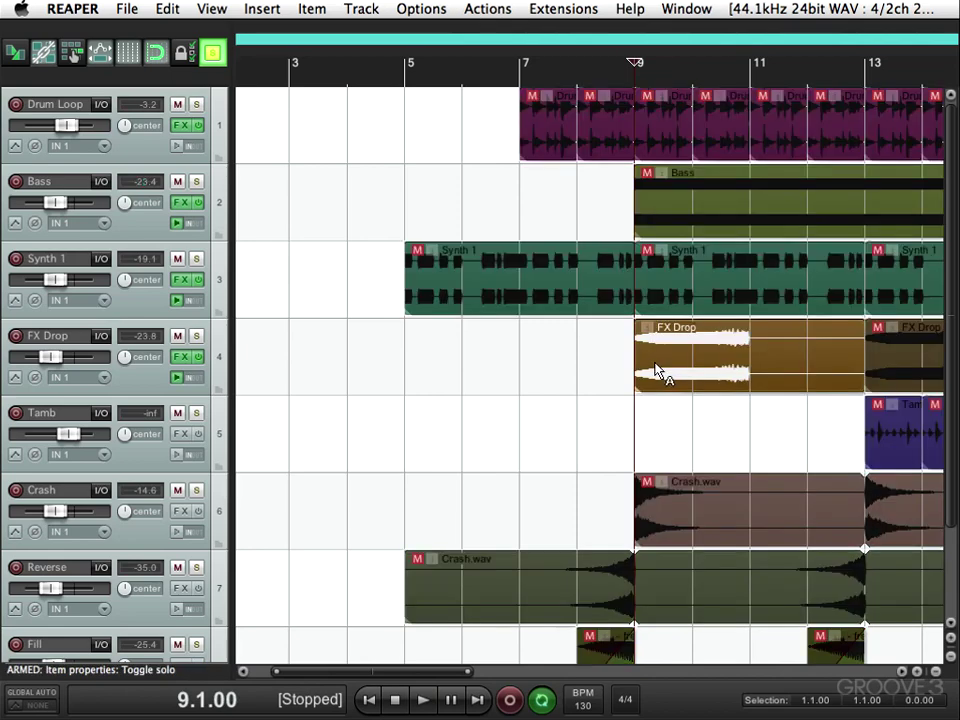
key("space")
key("space")
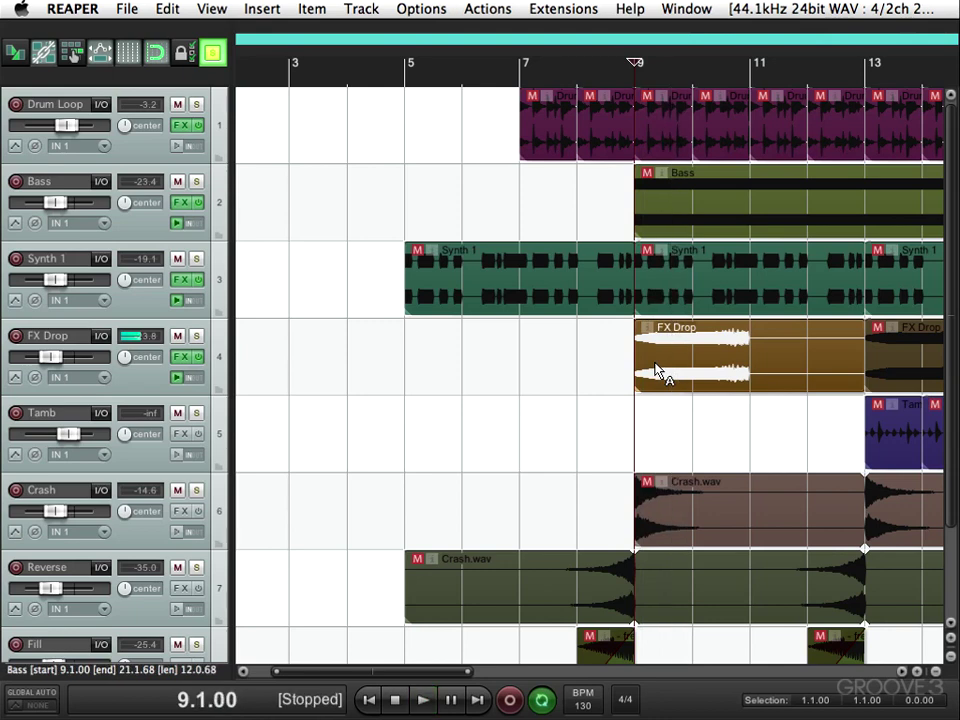
left_click(657, 369)
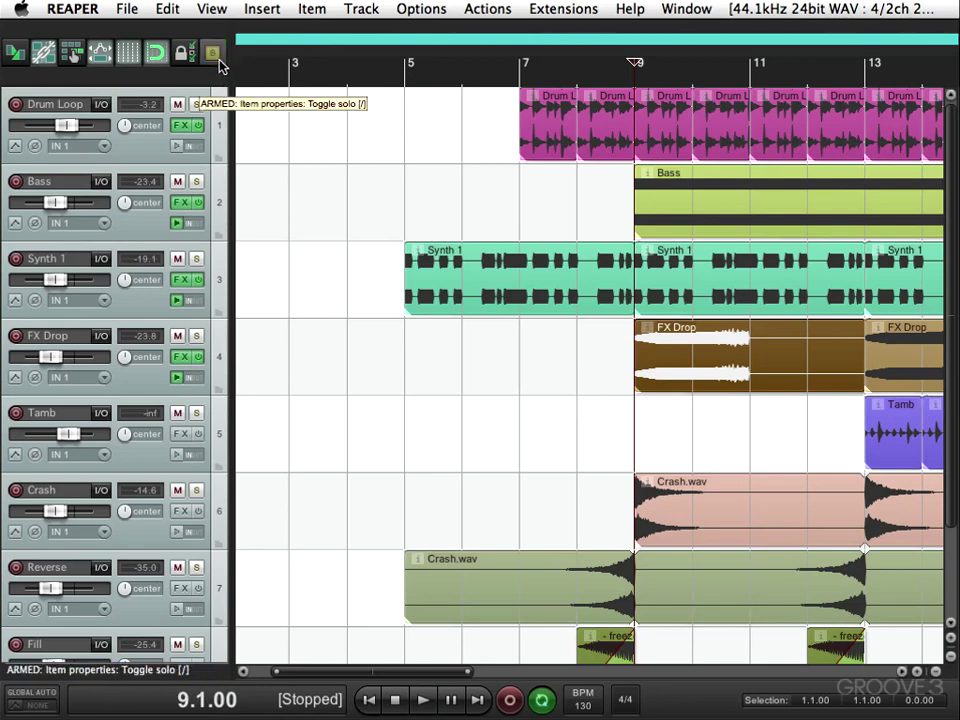
Solo two Drum Loop items, the Bass item and the Synth 1 item.
left_click(613, 145)
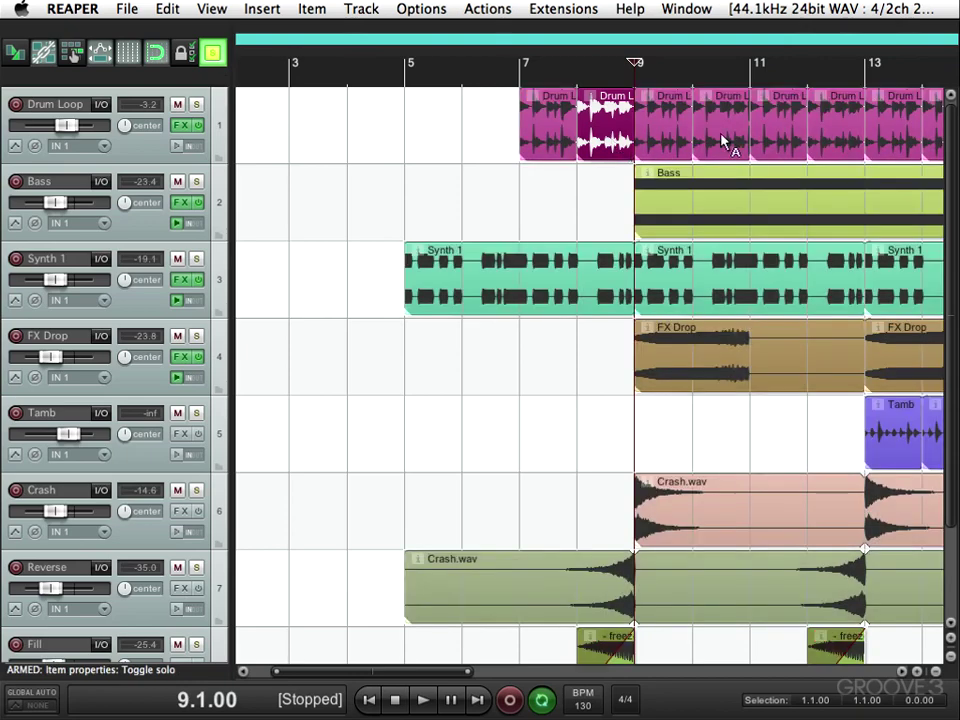
left_click(725, 146)
left_click(680, 210)
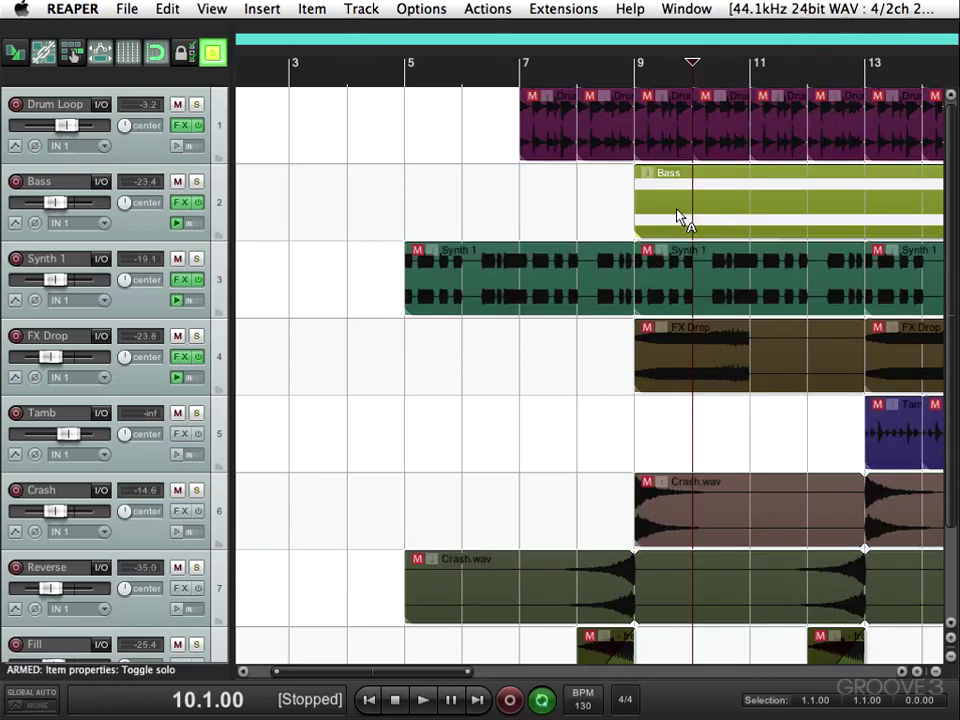
left_click(673, 288)
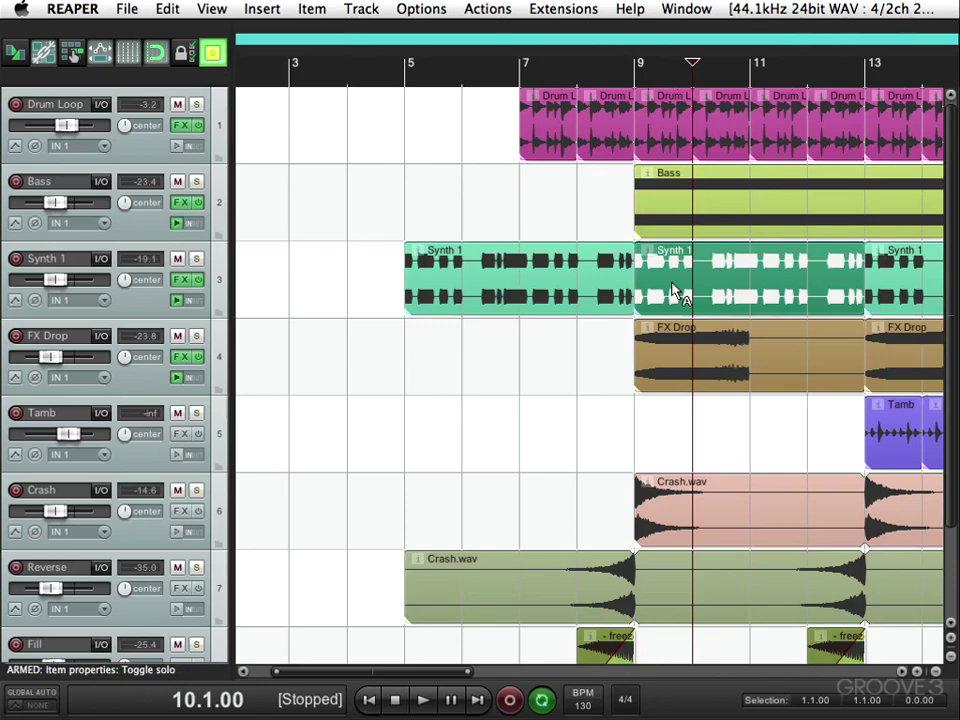
Disarm the armed item solo toggle on the toolbar so clicks select items again.
right_click(212, 52)
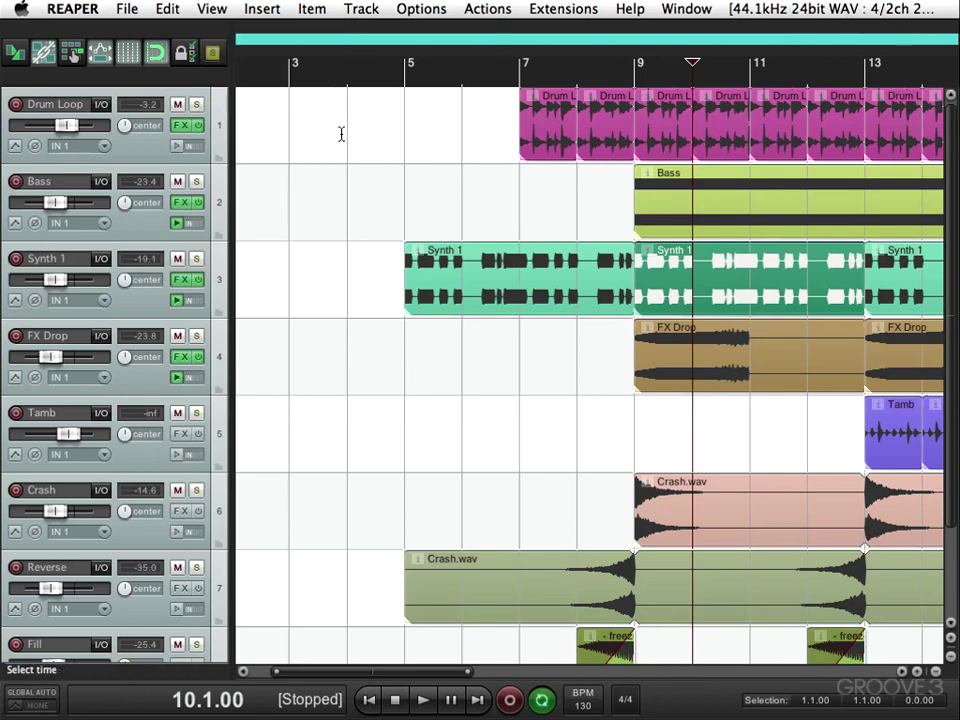